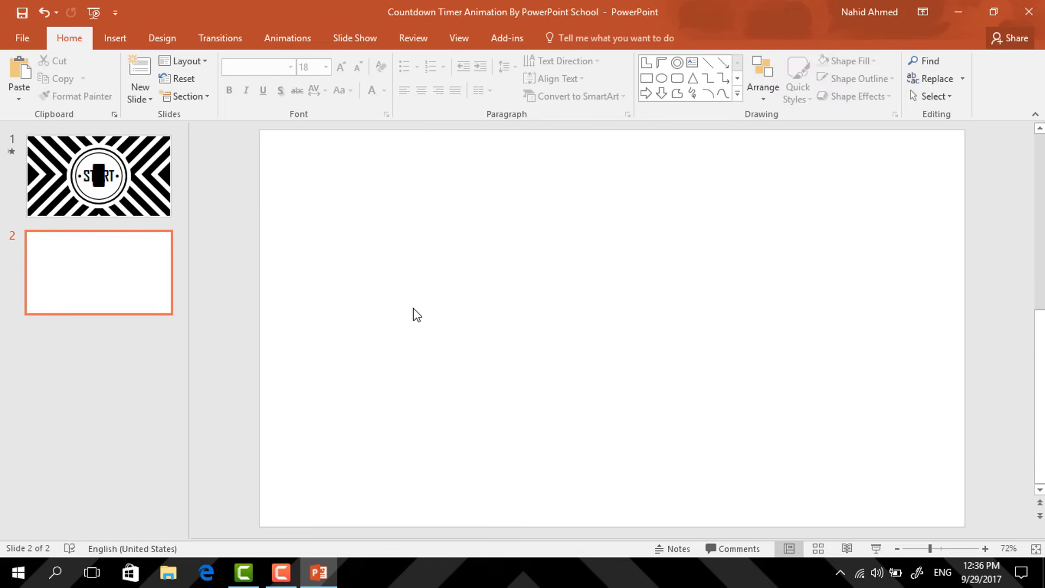
- Fill slide 2's background with solid black using Format Background
click(176, 39)
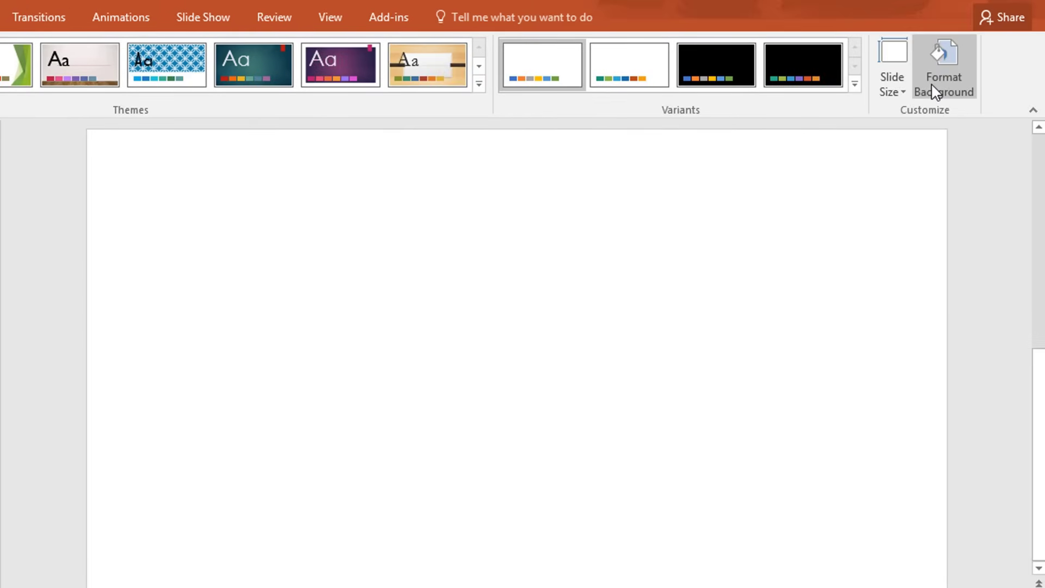
click(936, 91)
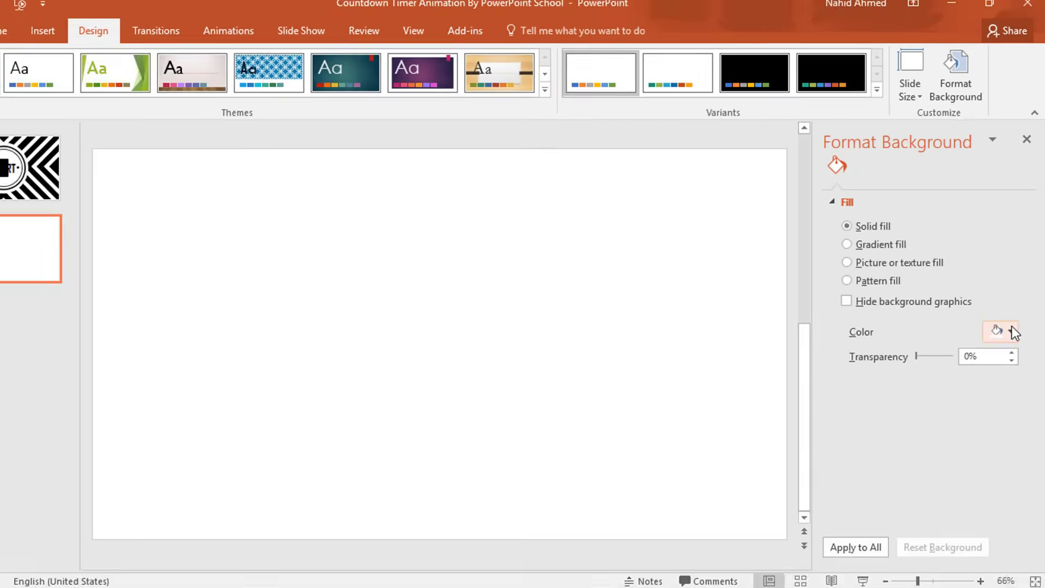
click(1008, 356)
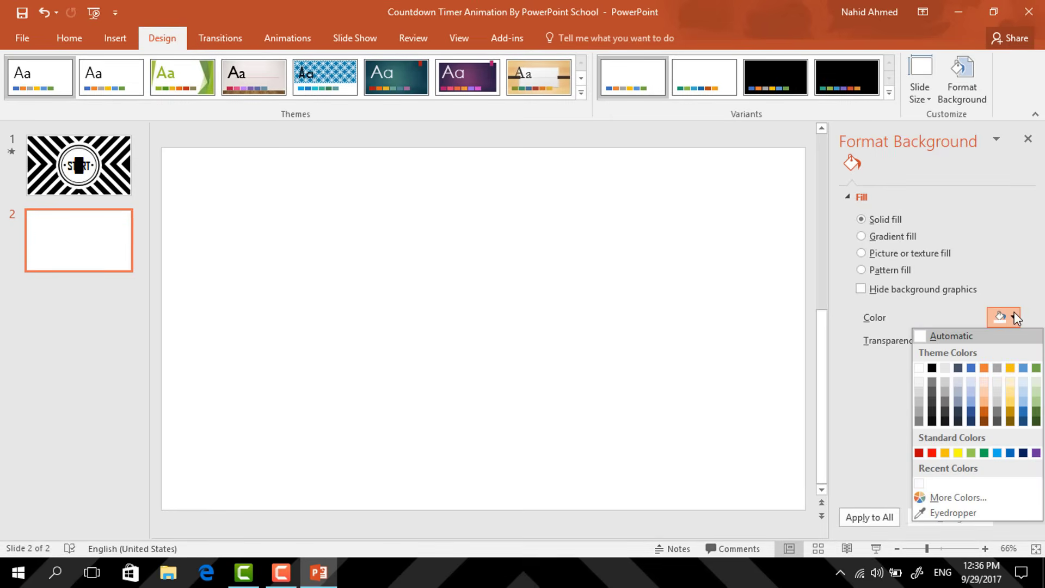
click(932, 368)
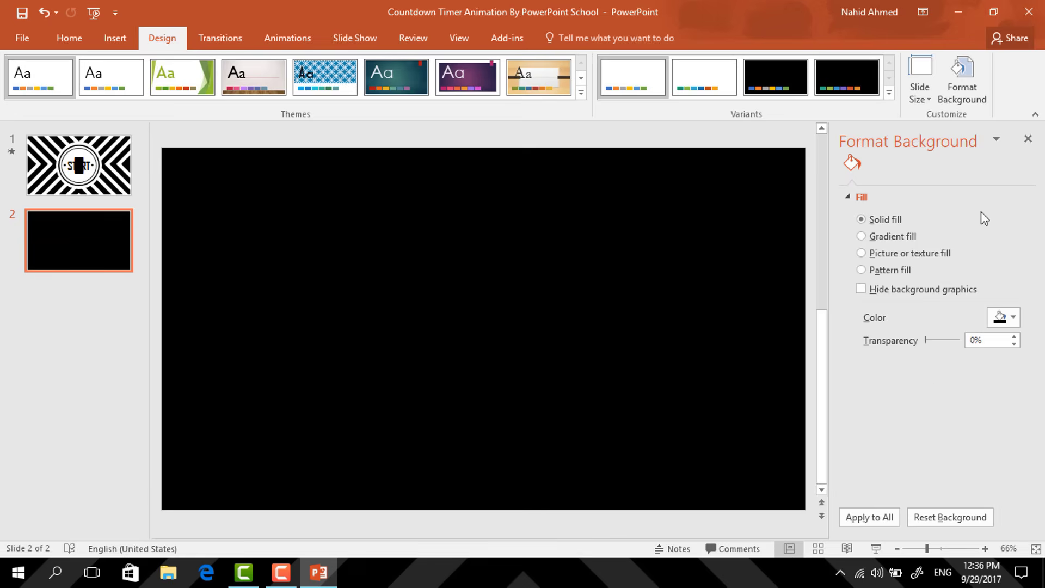
click(1029, 140)
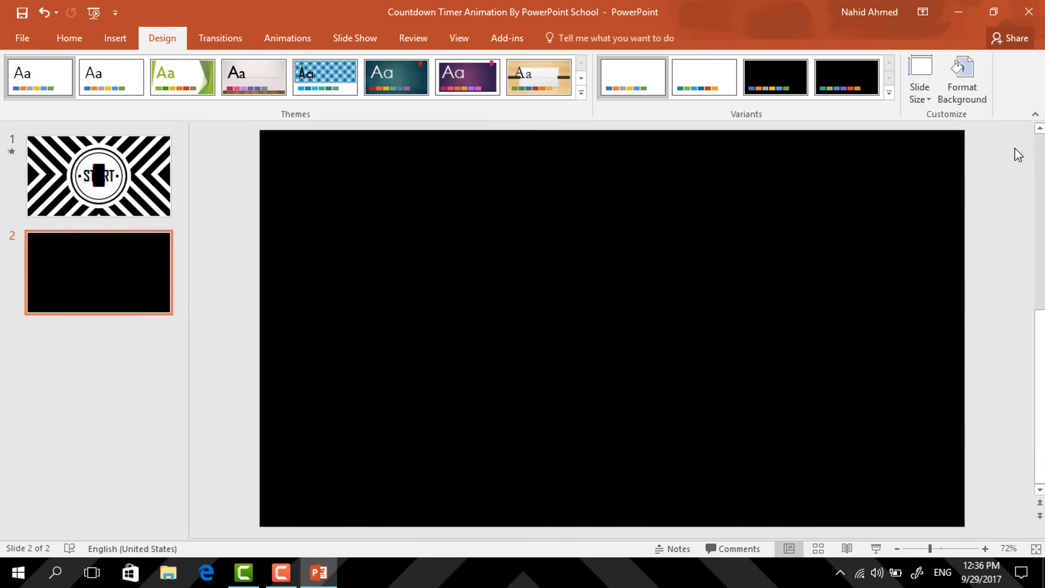
click(72, 40)
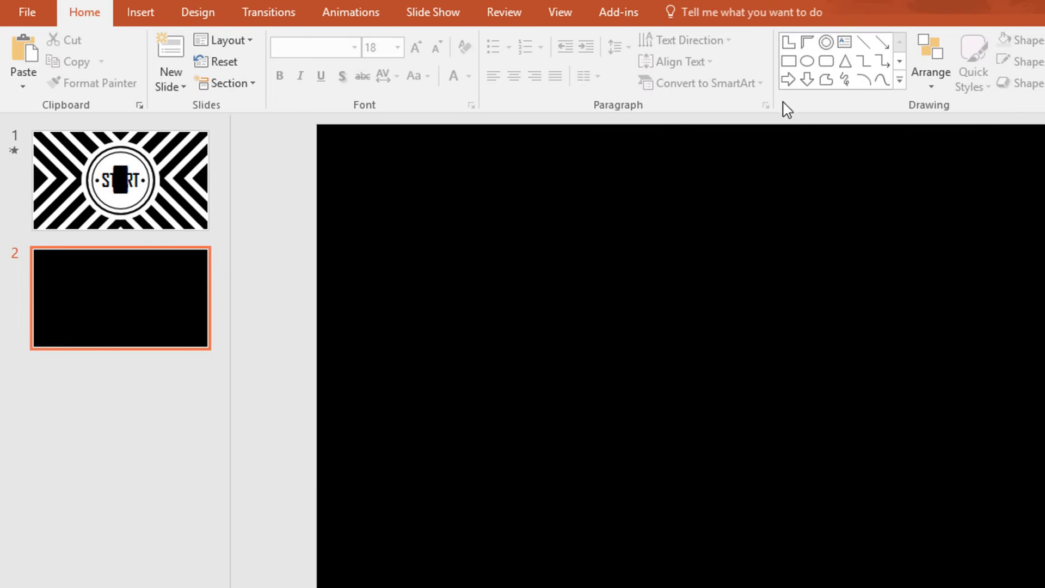
- Draw a long thin rectangle near the slide's top, filled white with no outline
click(789, 60)
drag(398, 143, 836, 172)
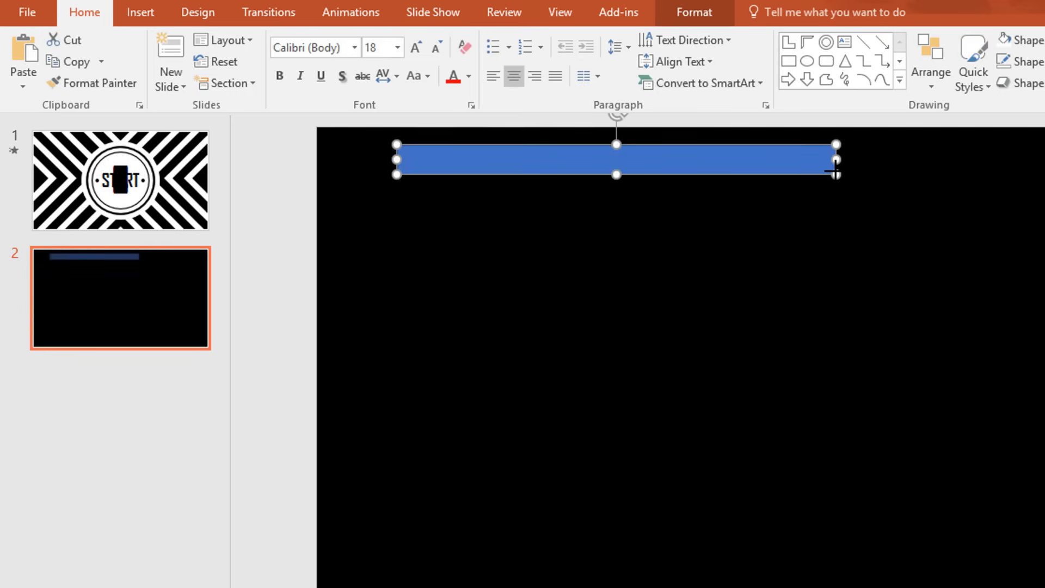
click(701, 24)
click(484, 41)
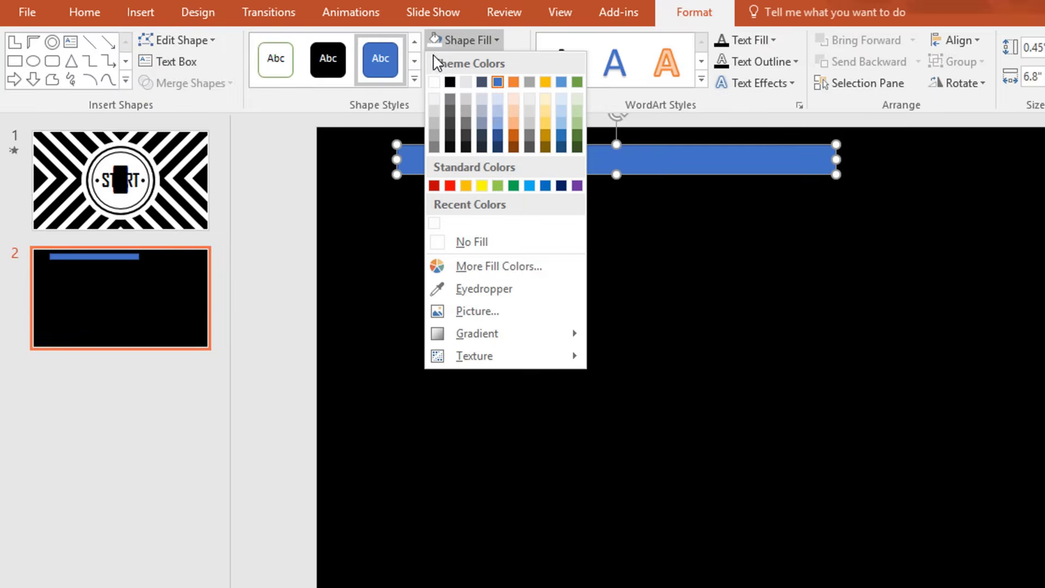
click(435, 84)
click(479, 61)
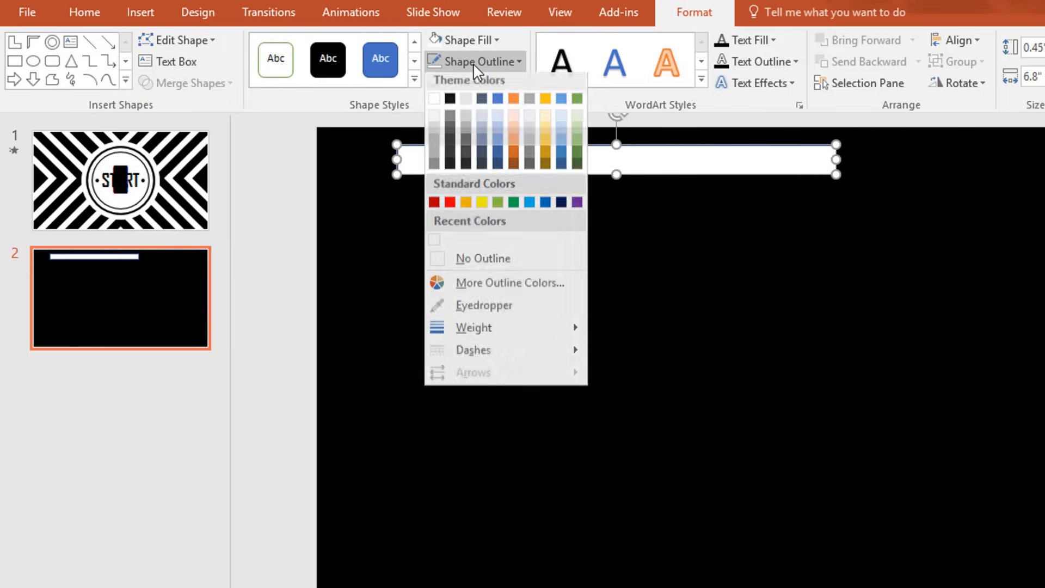
click(531, 266)
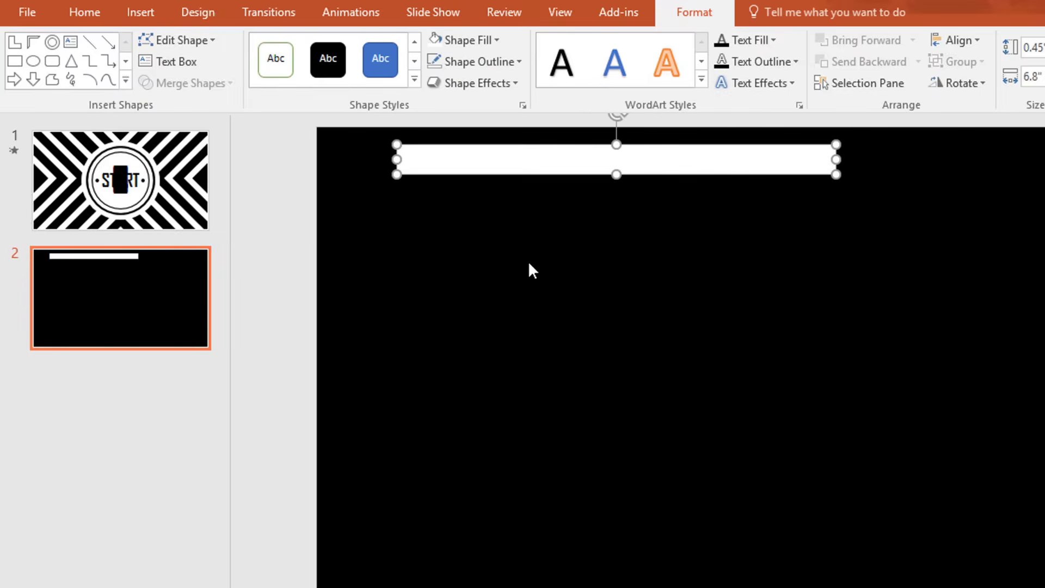
- Duplicate the white bar and rotate the copy right 90° to stand upright
key(ctrl+d)
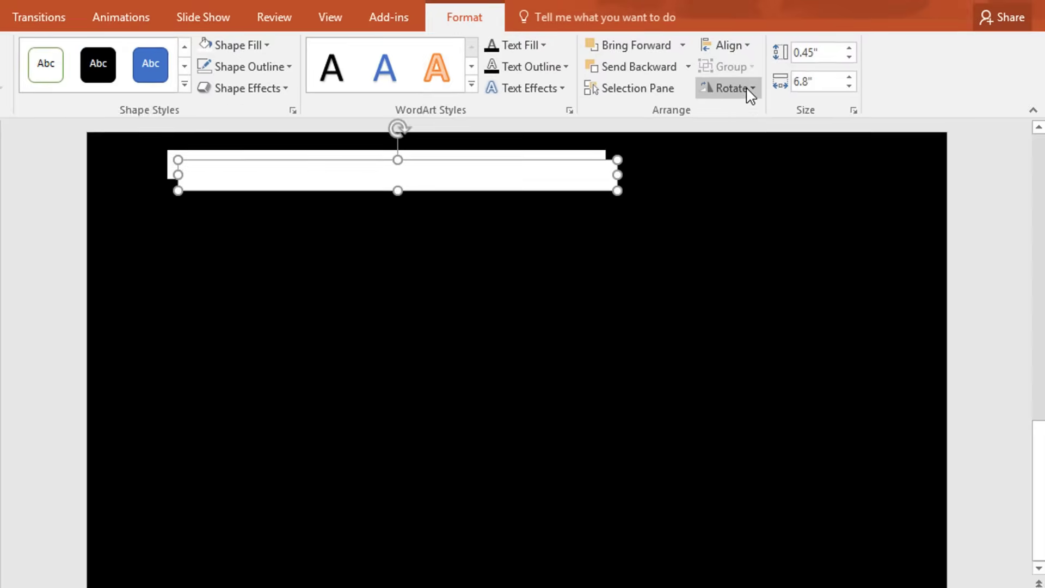
click(952, 87)
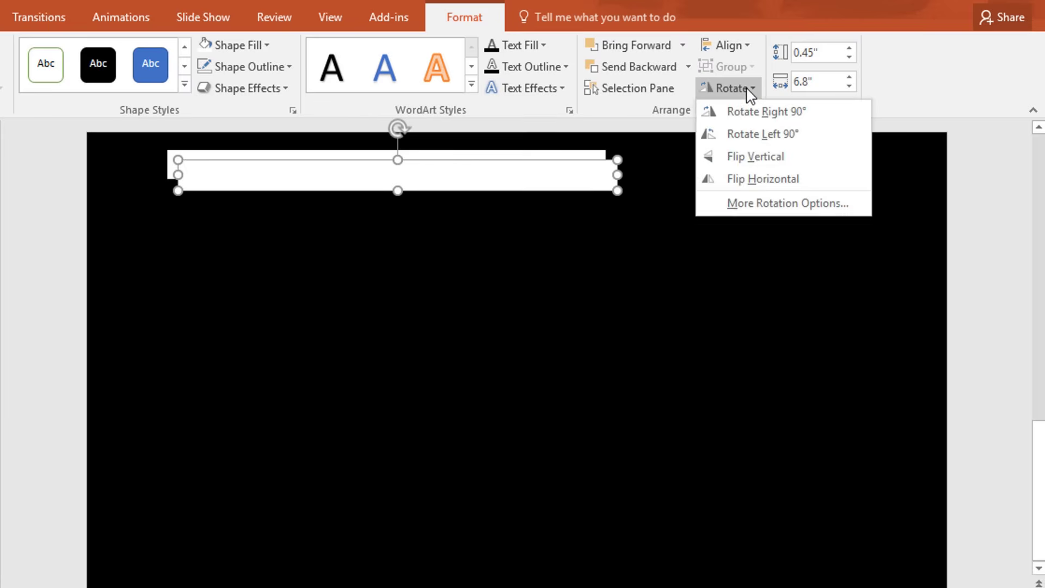
click(766, 113)
- Place the upright bar at the top bar's end and Union them into a corner shape
drag(412, 162, 594, 193)
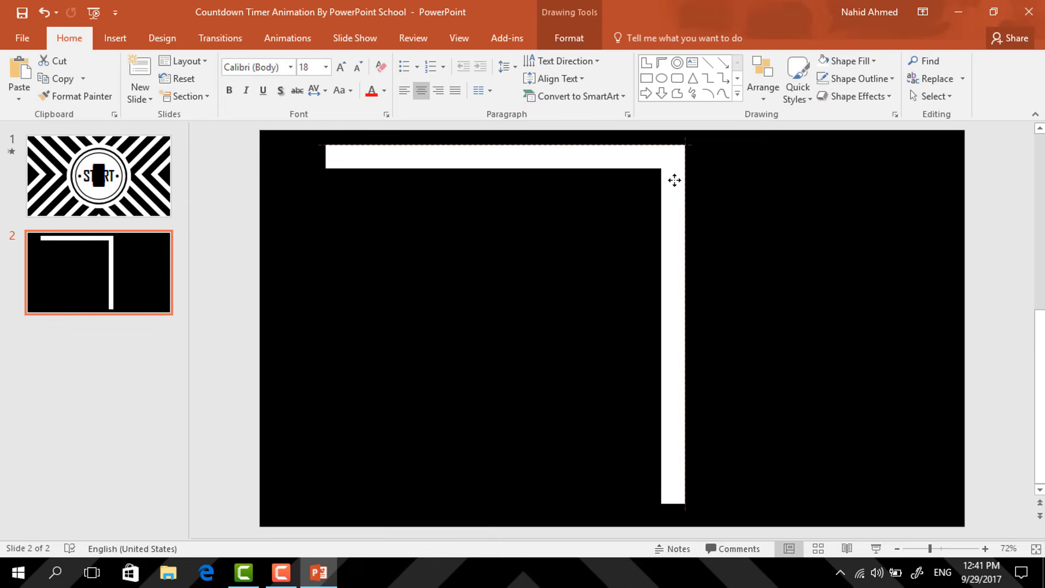
drag(674, 180, 672, 181)
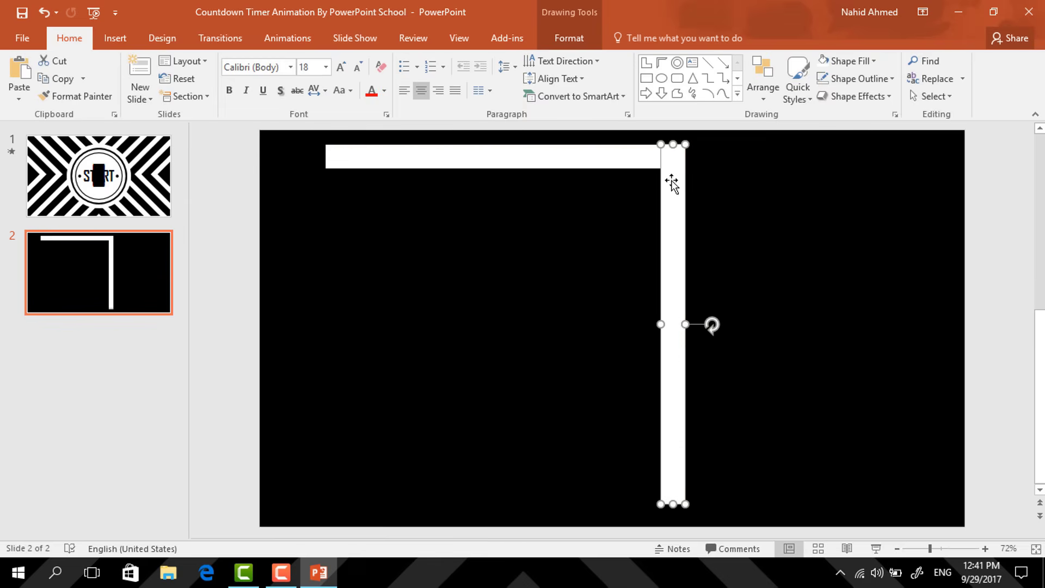
shift+click(611, 163)
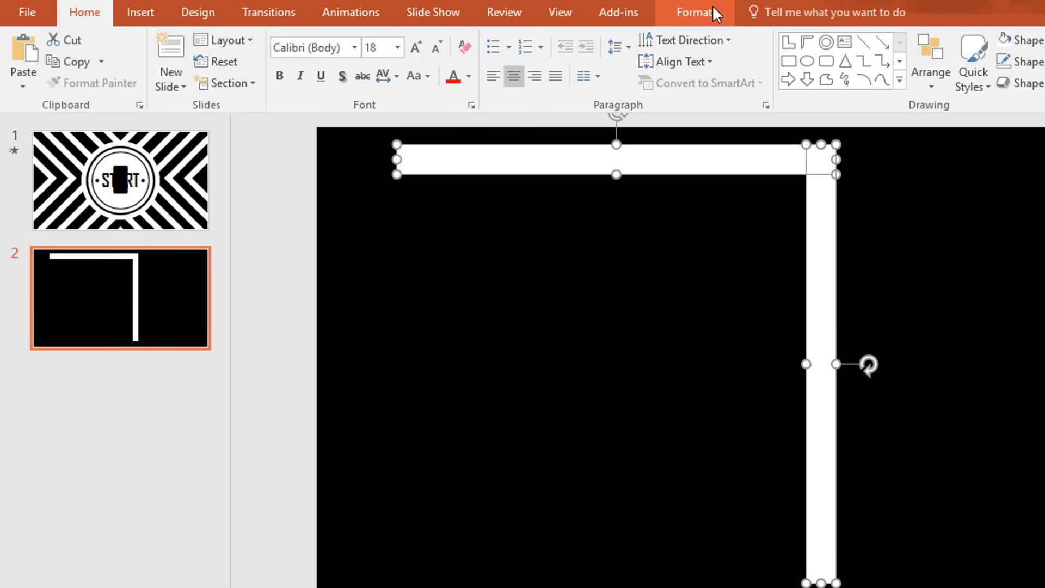
click(569, 38)
click(219, 84)
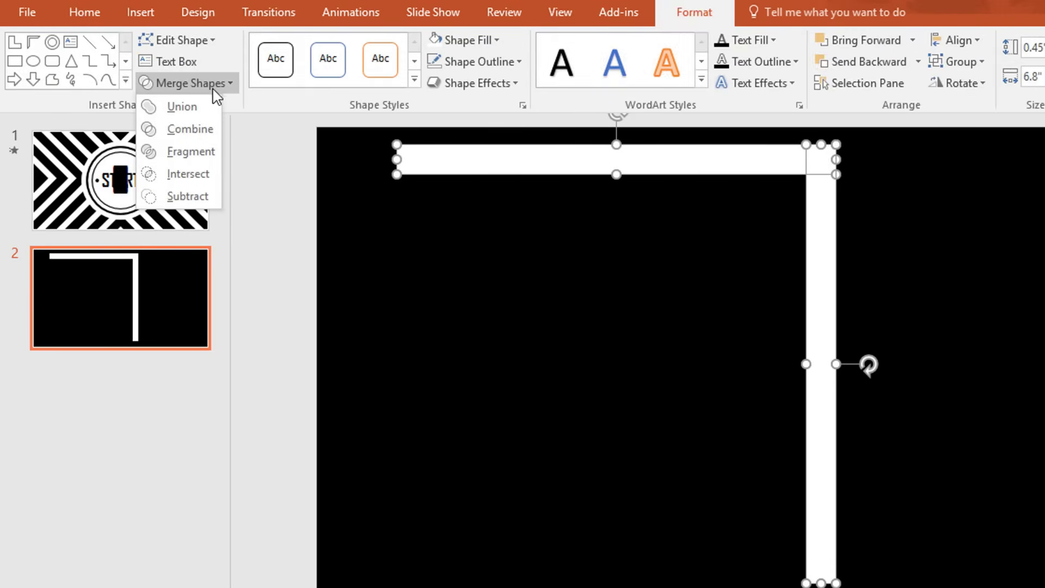
click(183, 108)
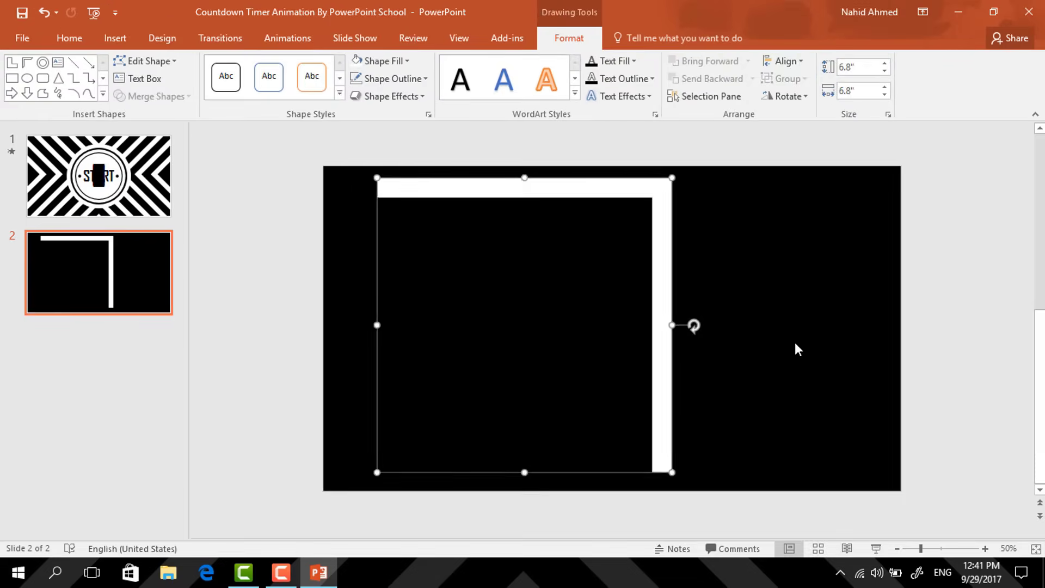
- Rotate the corner shape 45° into a right-pointing chevron and align it middle
drag(694, 325, 619, 434)
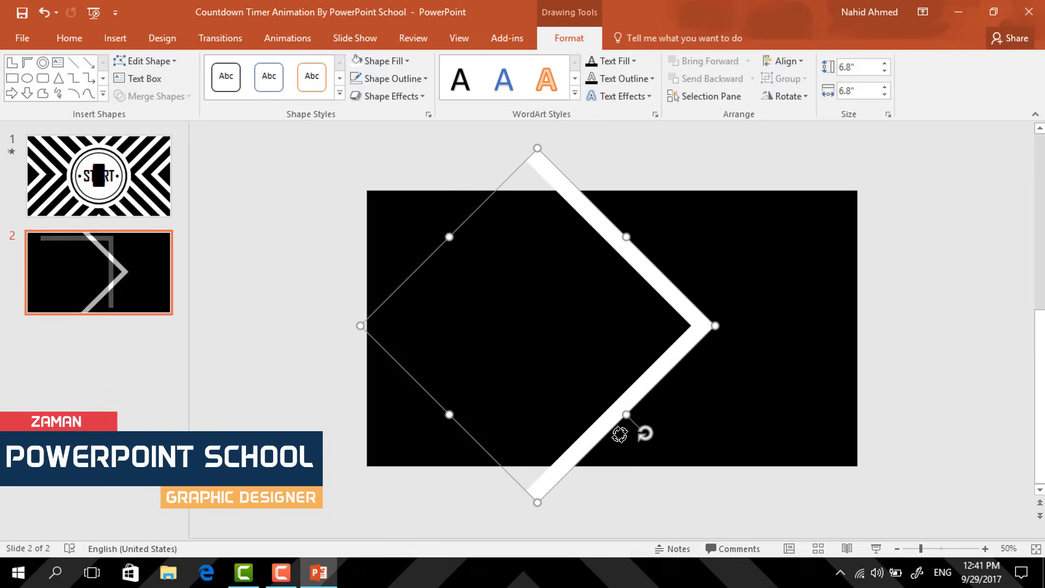
click(792, 62)
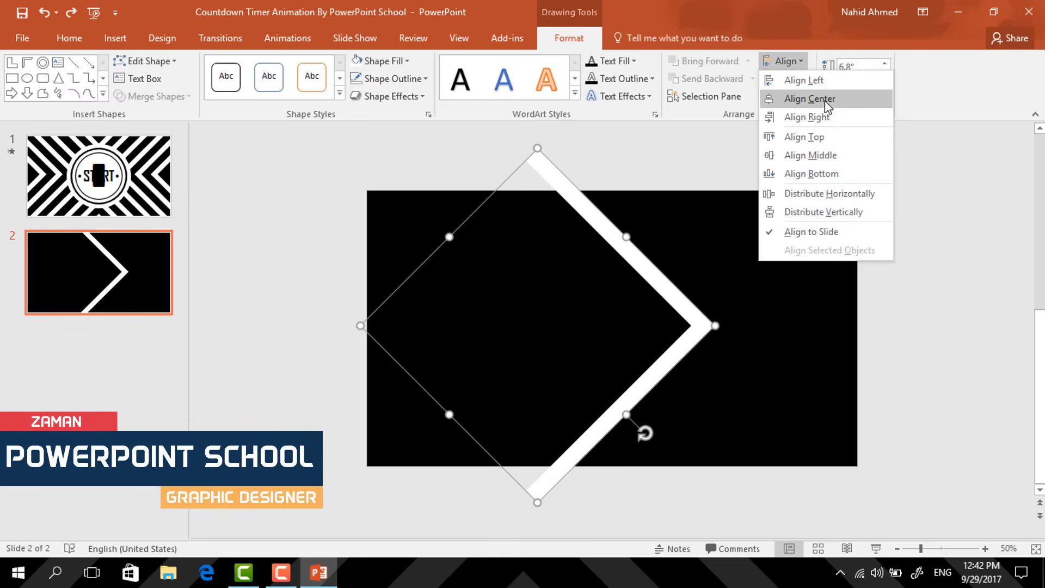
click(840, 161)
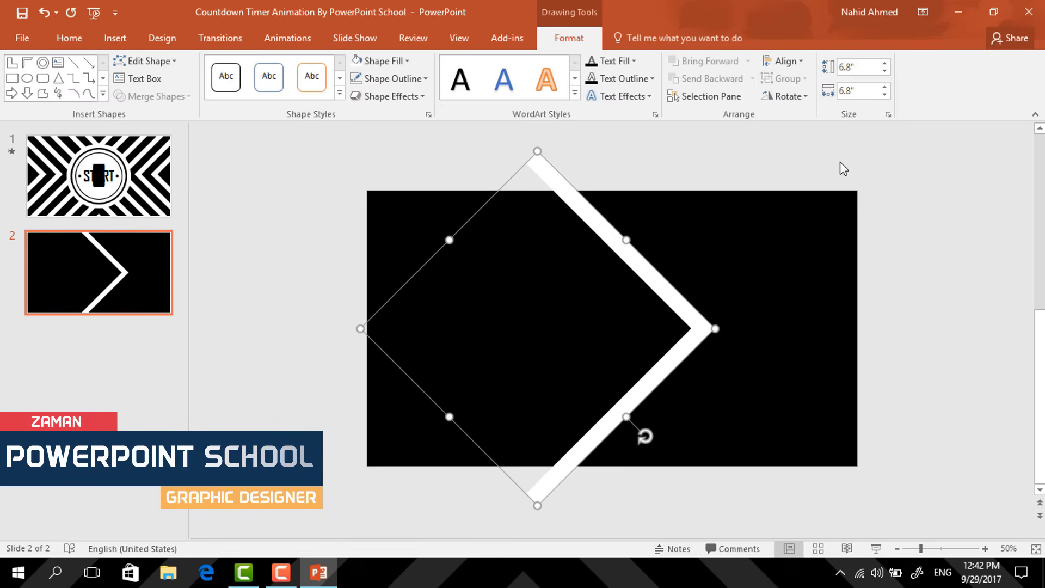
- Move the chevron to the left side, then group all four evenly spaced chevrons
drag(648, 380, 363, 371)
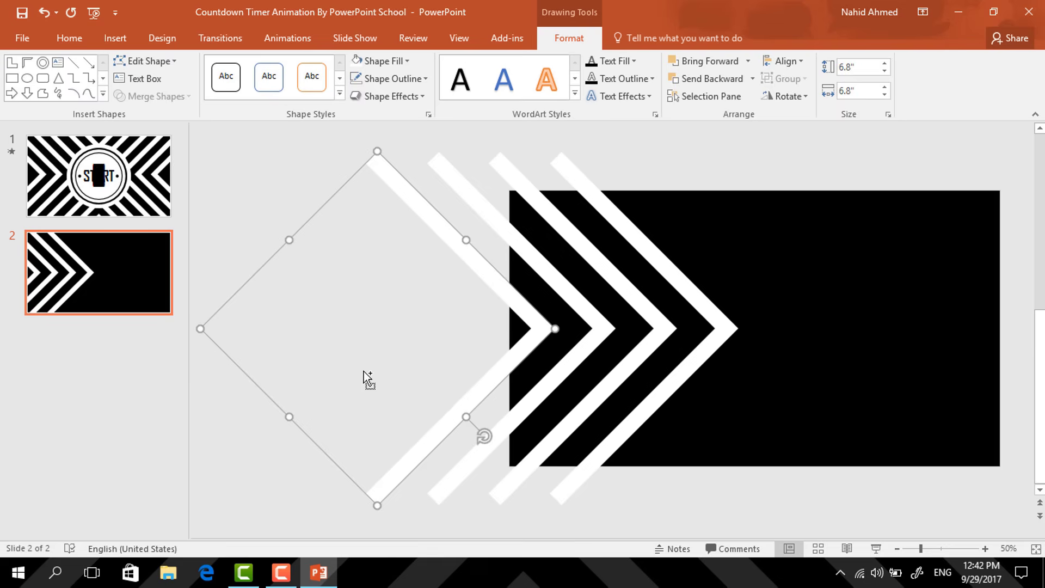
shift+click(596, 344)
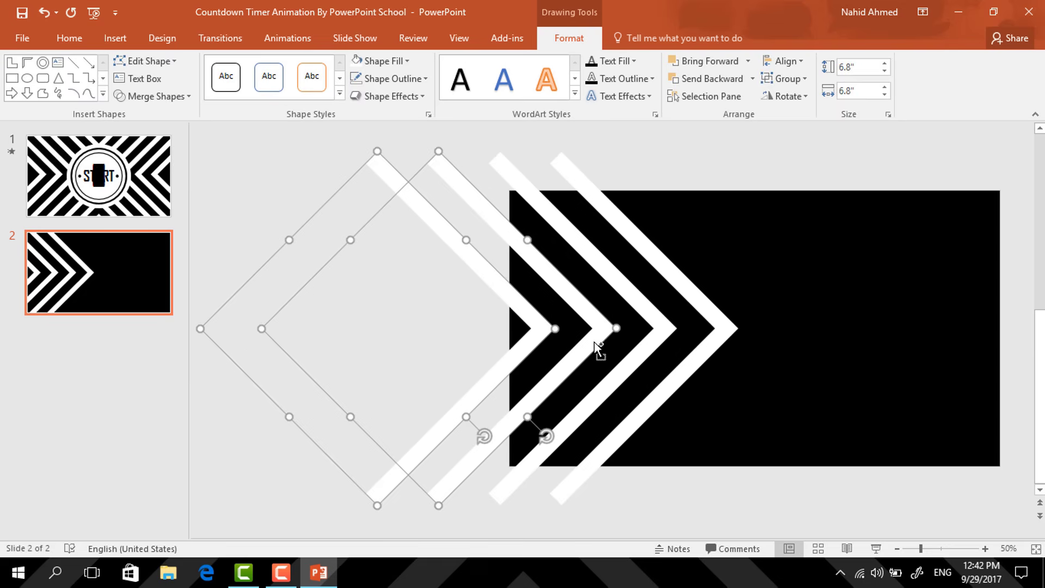
shift+click(637, 360)
shift+click(674, 385)
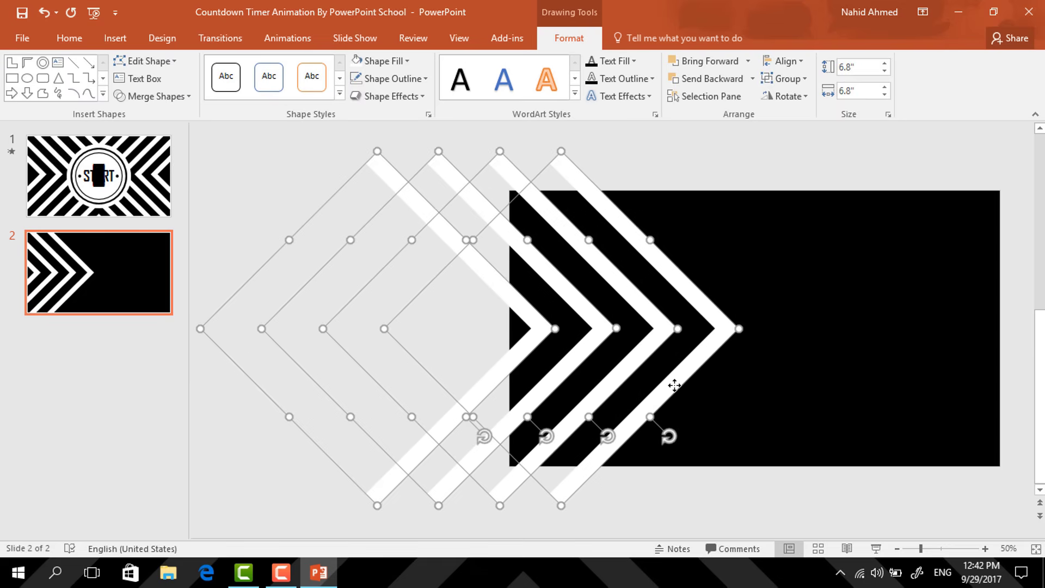
key(ctrl+g)
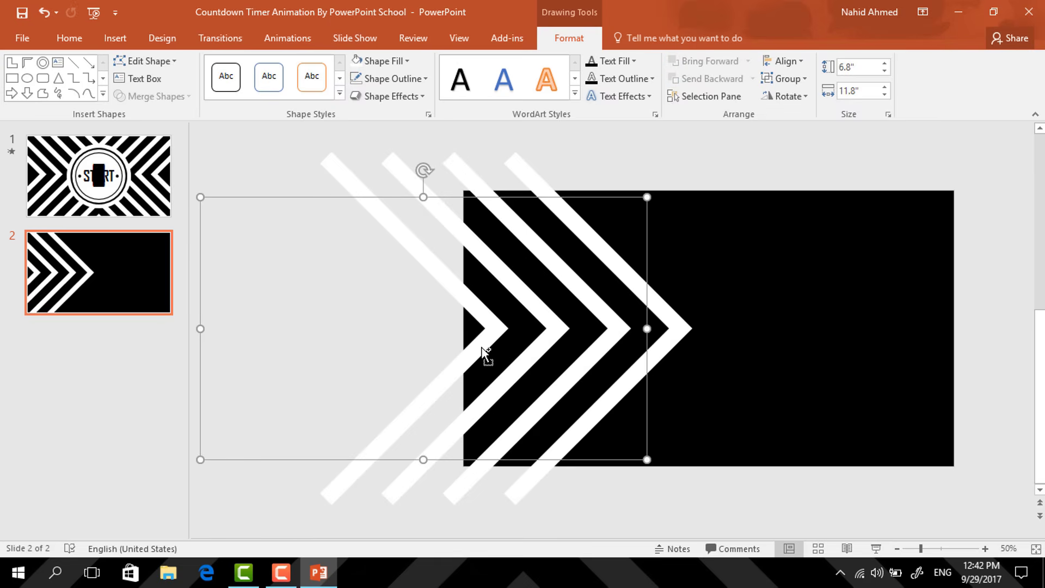
- Flip the chevron group horizontally and centre it vertically on the slide's right side
drag(486, 354, 483, 354)
click(788, 96)
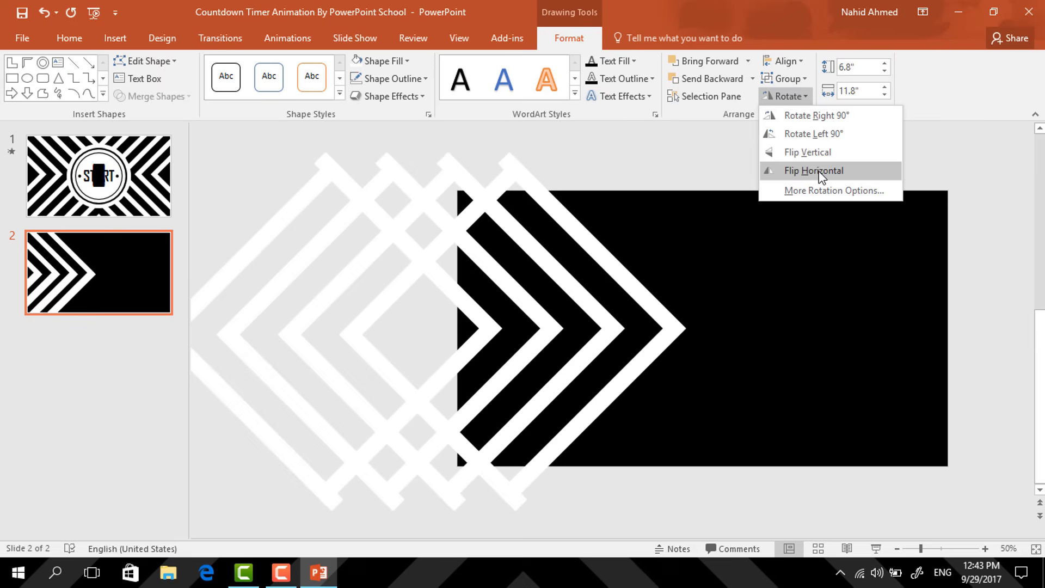
click(821, 172)
drag(390, 340, 917, 434)
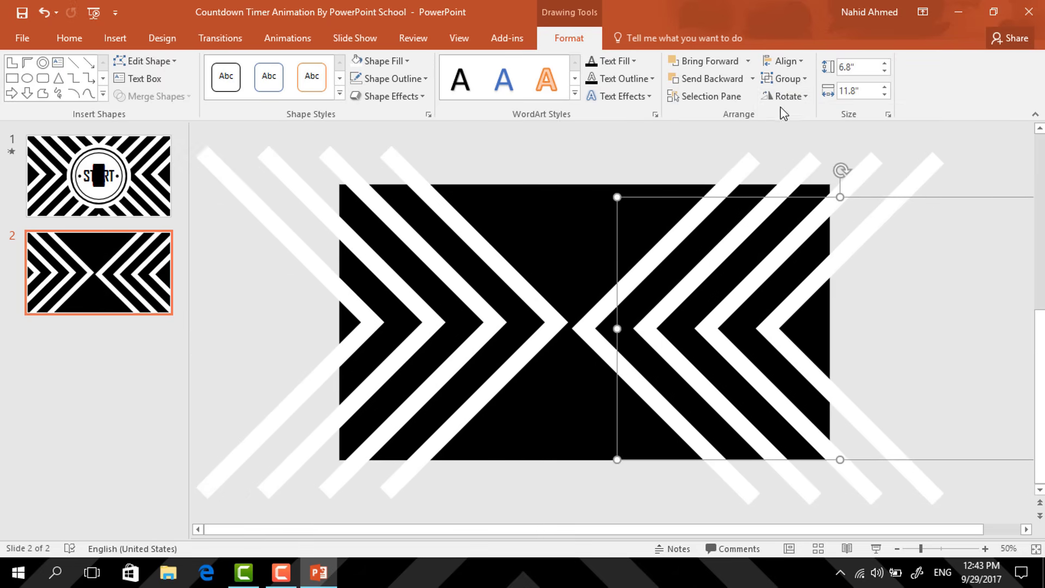
click(785, 61)
click(828, 166)
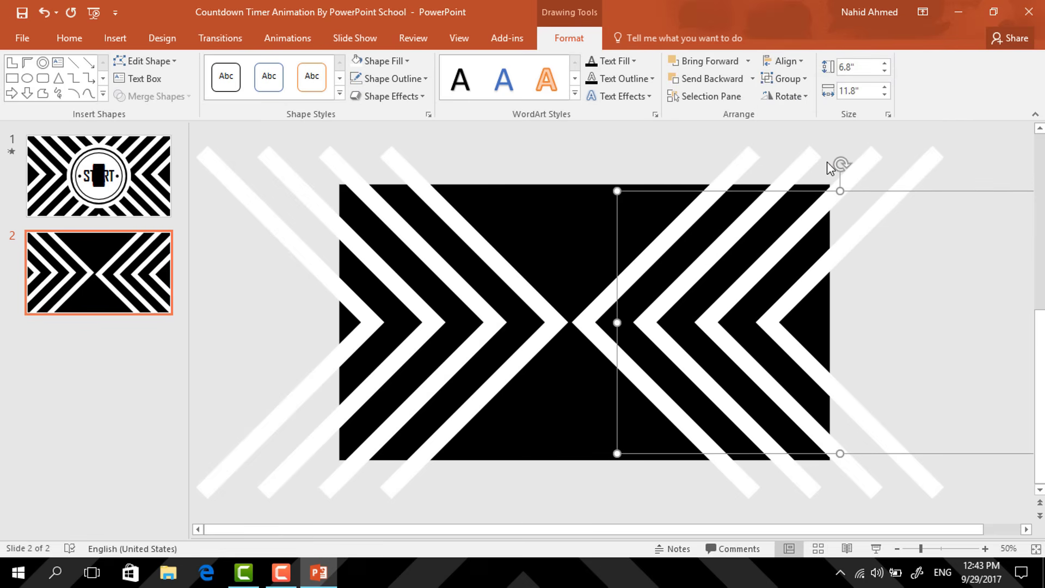
- Nudge the right chevron group and apply Rotate Left 90°
key(Down)
key(Down)
key(Right)
key(Right)
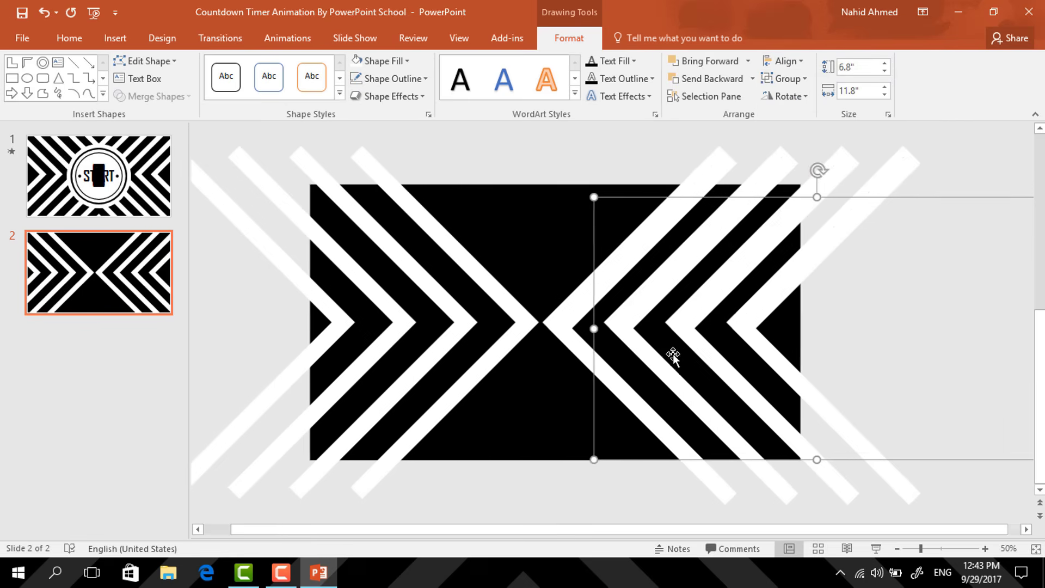
click(789, 96)
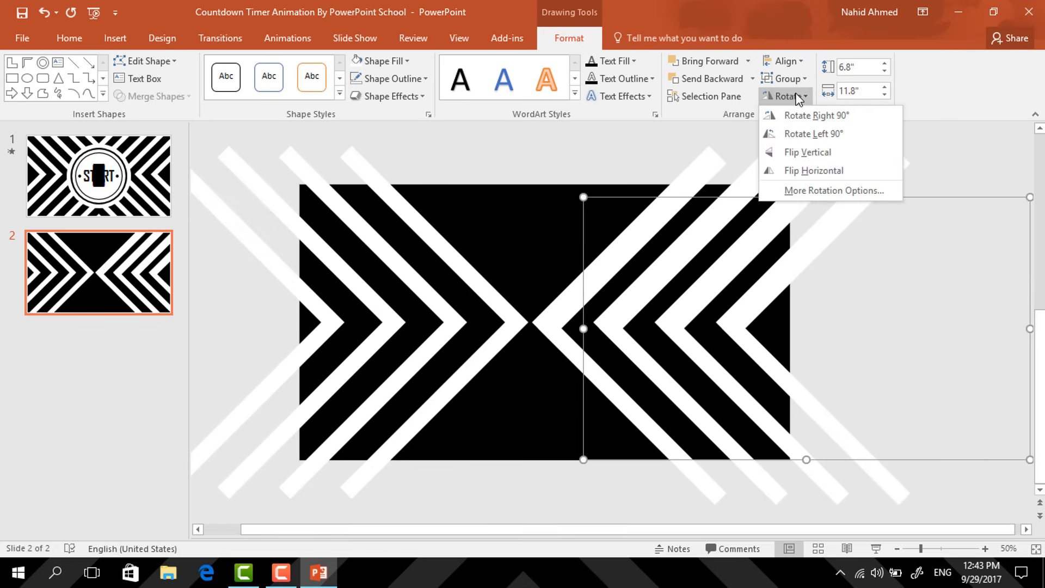
click(804, 135)
scroll(788, 475, down, 2)
- Move the rotated chevron group above the slide and flip a copy vertically
drag(786, 454, 608, 259)
scroll(608, 259, up, 3)
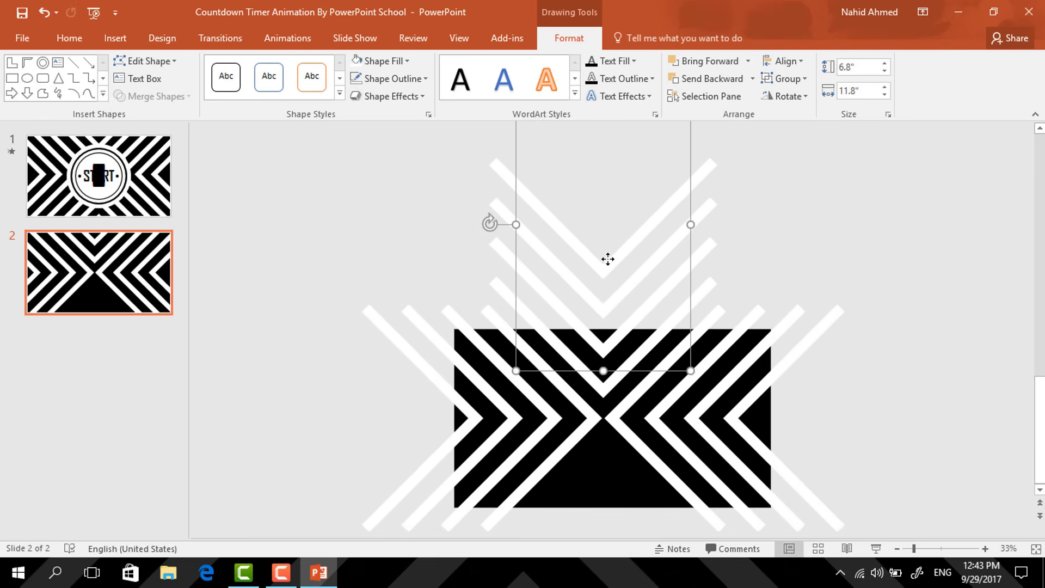
scroll(721, 163, up, 1)
click(792, 97)
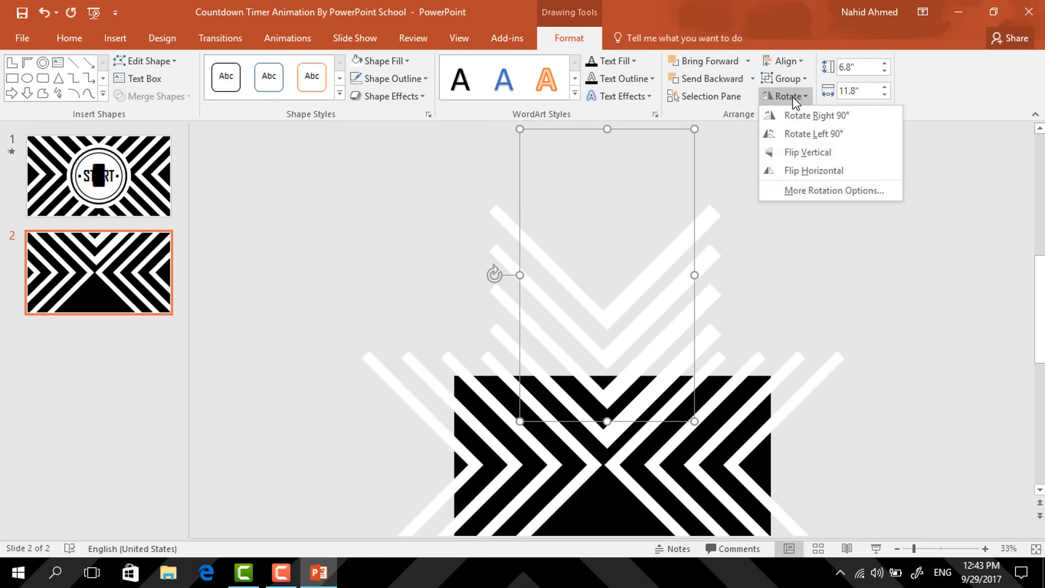
click(816, 153)
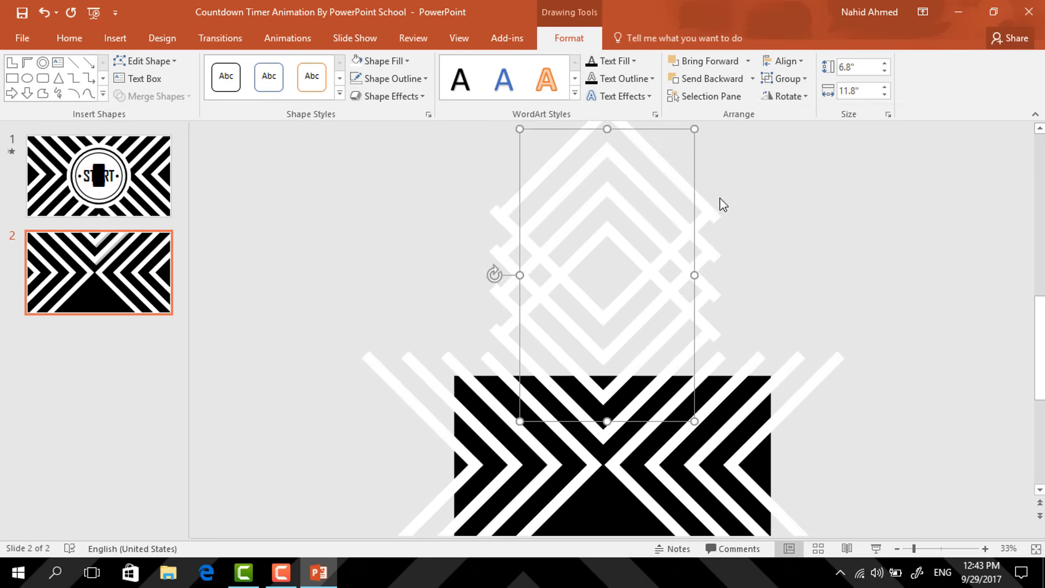
scroll(626, 185, down, 1)
- Position the flipped chevron group below the black rectangle
key(ctrl+z)
drag(633, 432, 624, 483)
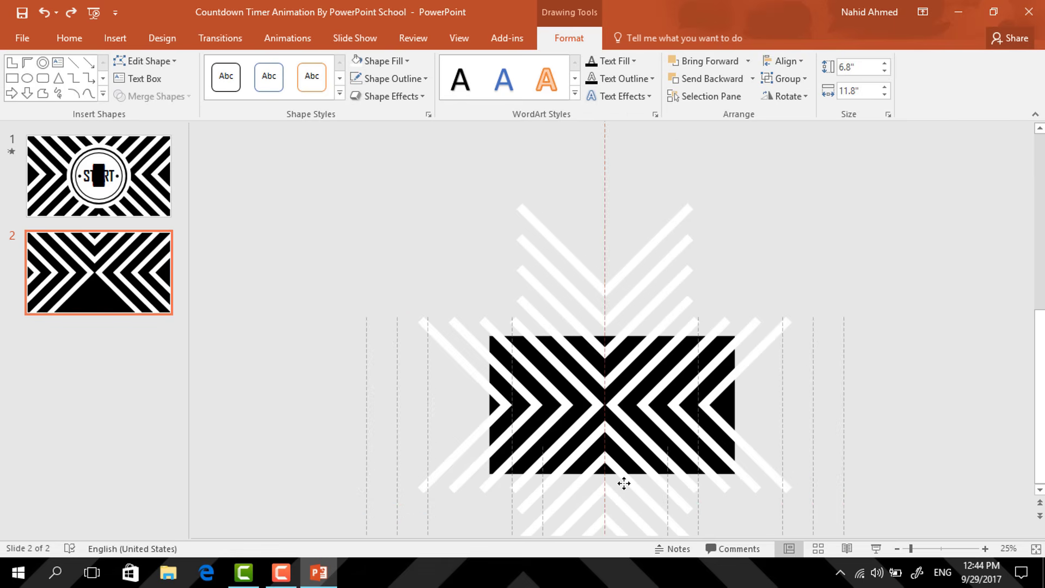
scroll(623, 483, down, 2)
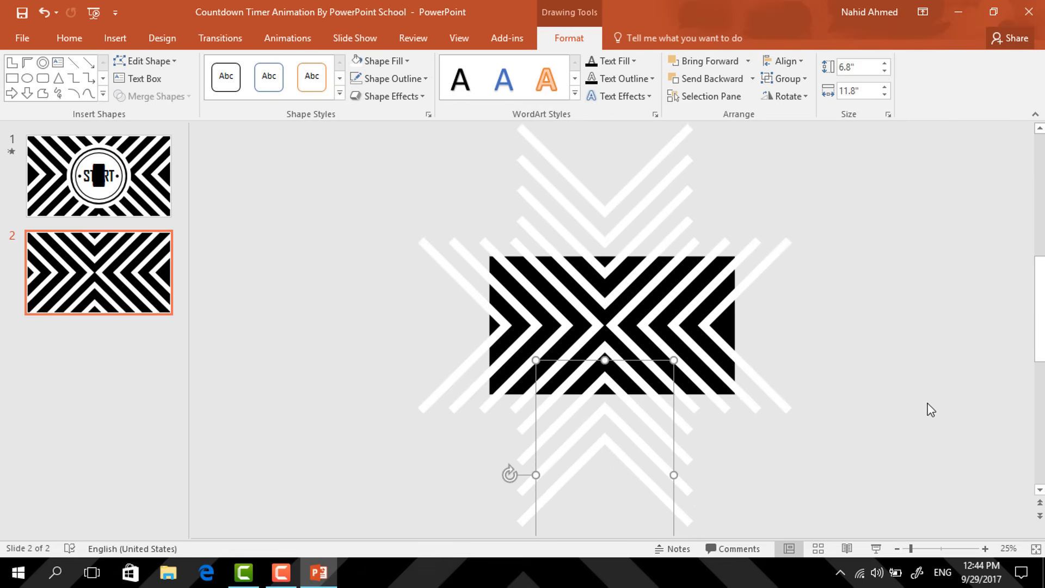
click(846, 413)
scroll(910, 413, up, 1)
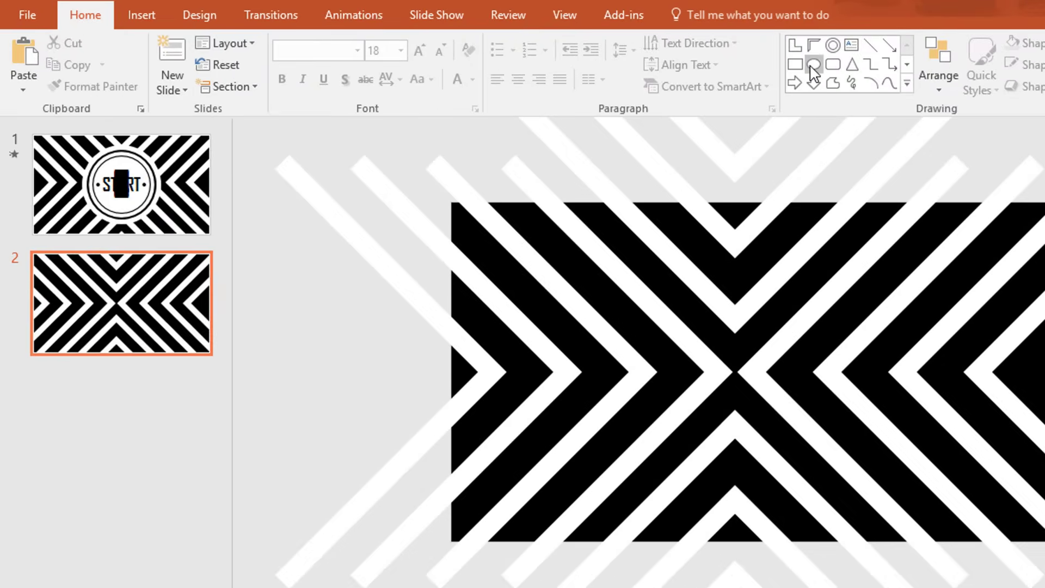
- Draw a circle in the middle of the slide, filled white with no outline
drag(721, 355, 858, 415)
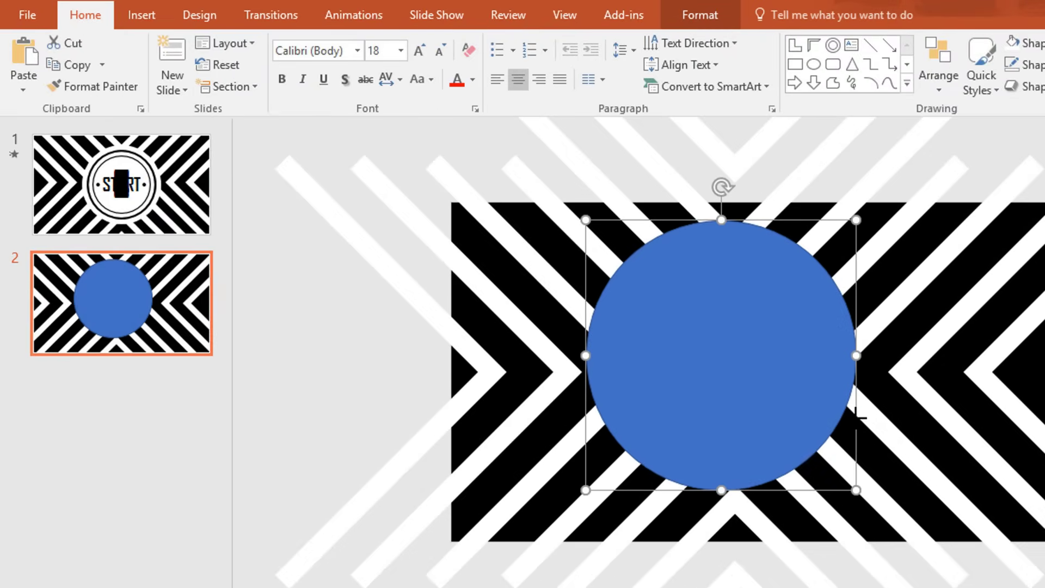
click(718, 14)
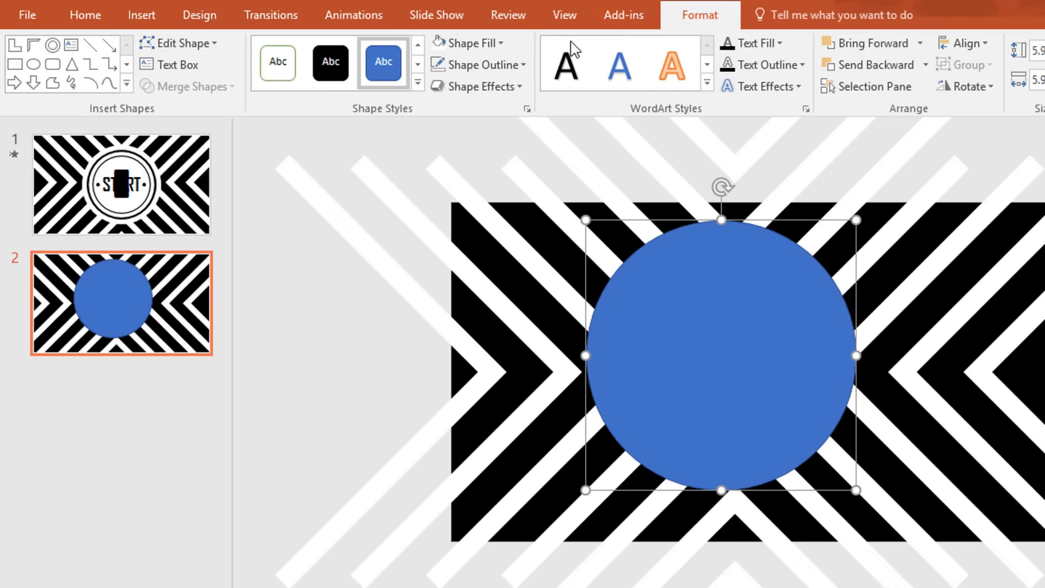
click(501, 44)
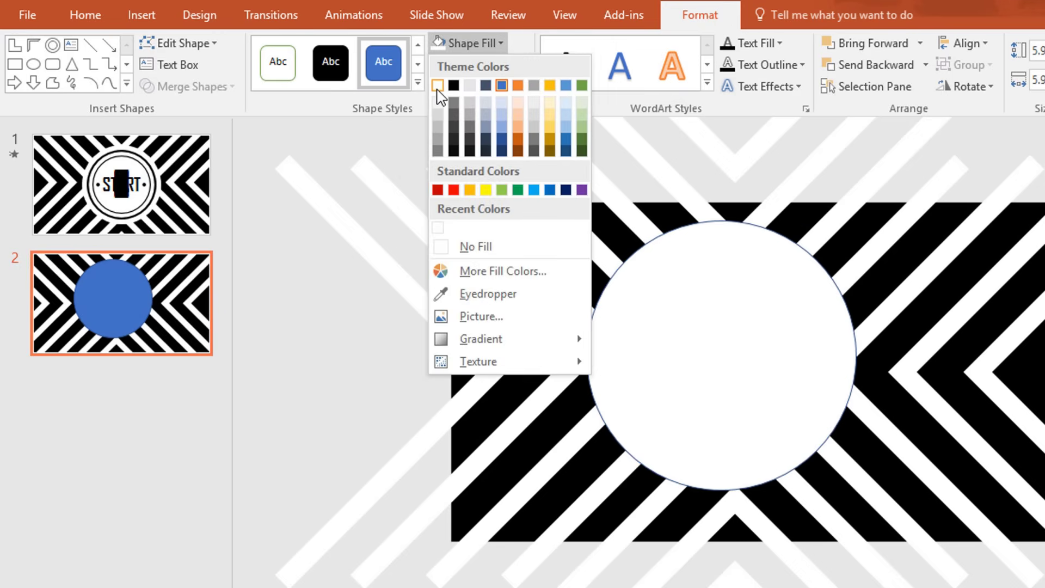
click(437, 85)
click(446, 65)
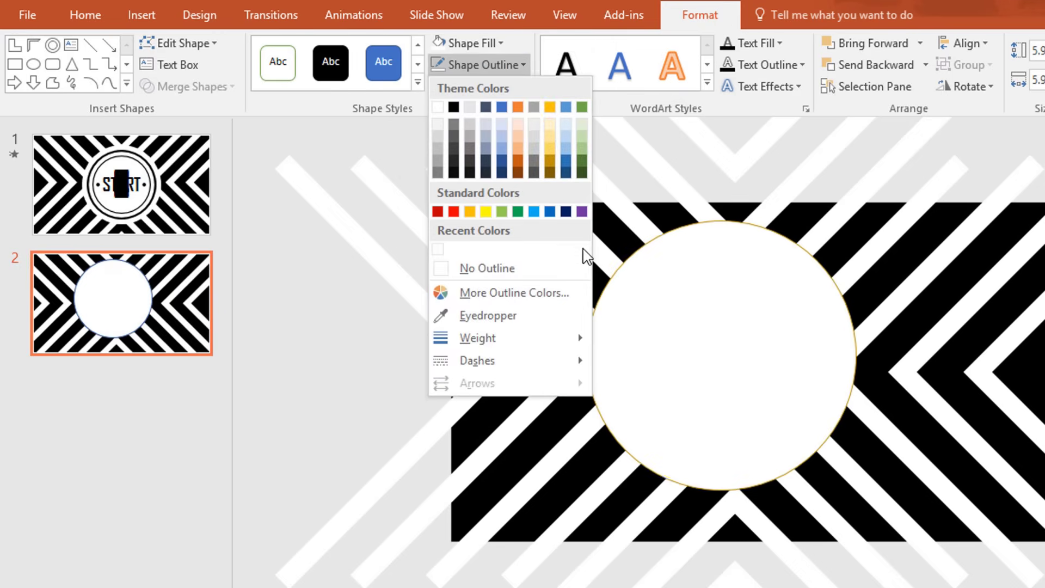
click(570, 269)
- Align the white circle to the slide's centre and middle
click(752, 53)
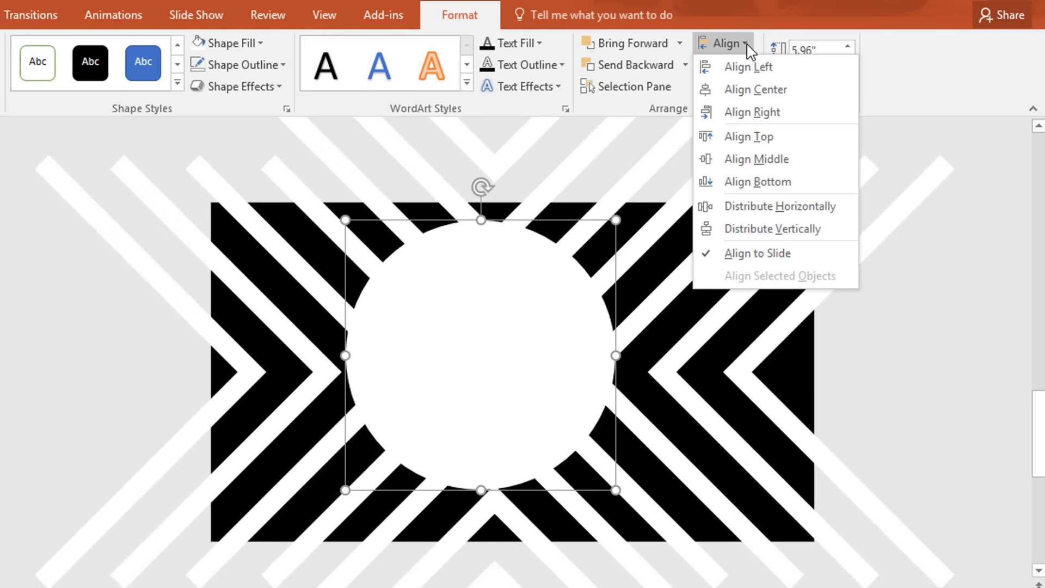
click(768, 90)
click(731, 43)
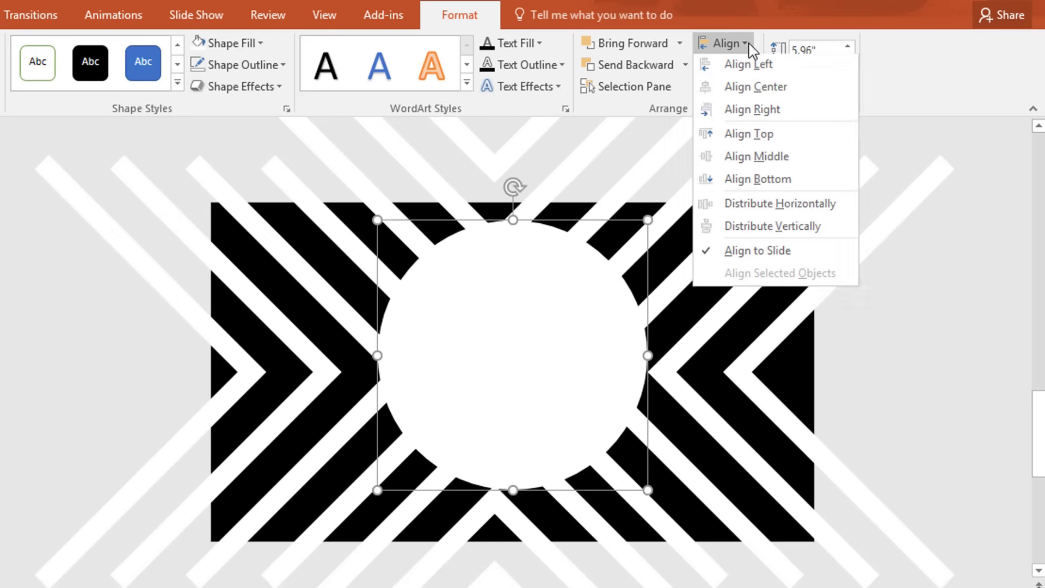
click(777, 161)
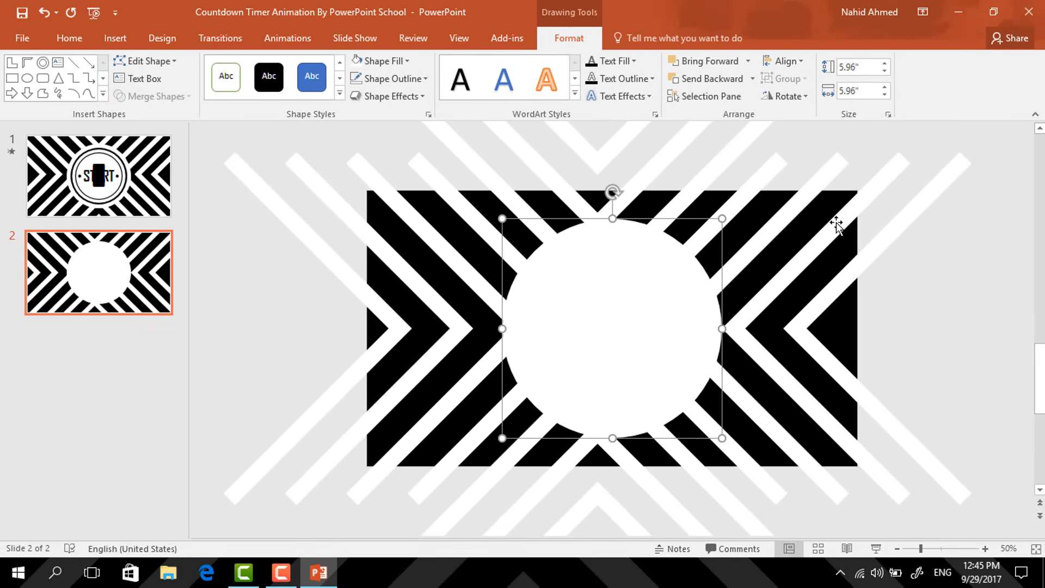
click(436, 284)
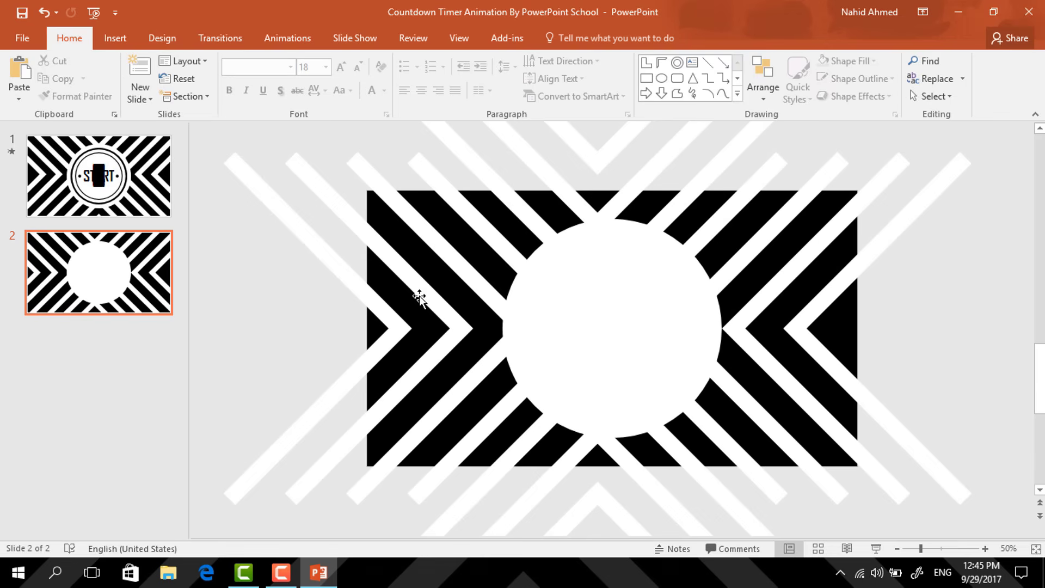
click(419, 298)
shift+click(665, 159)
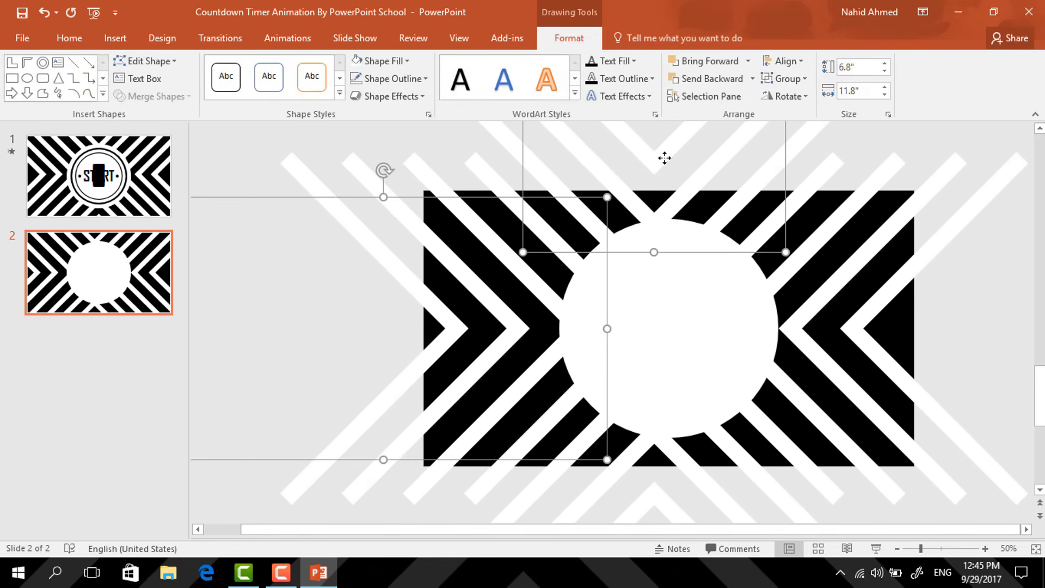
shift+click(677, 468)
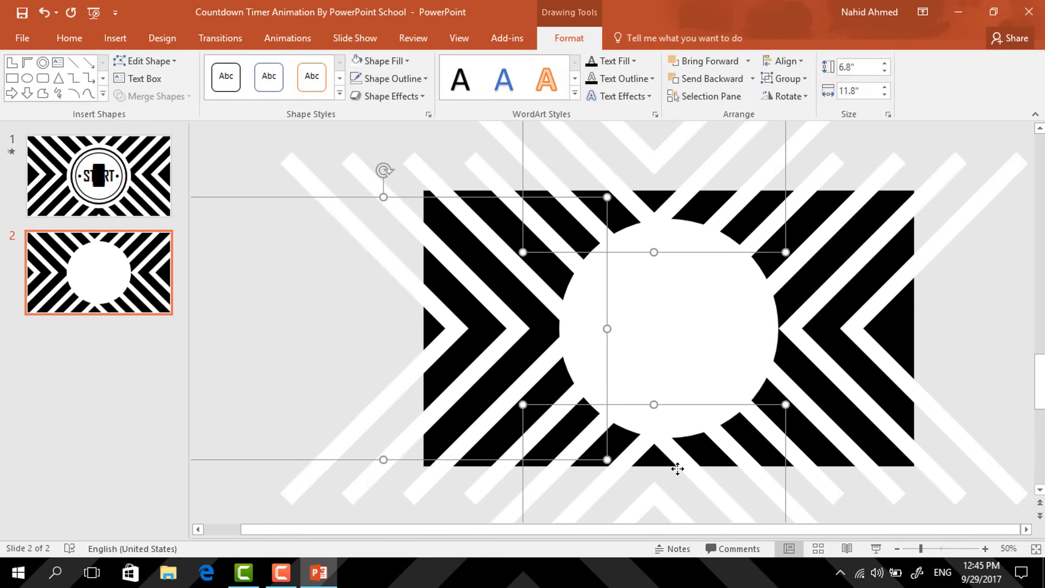
shift+click(891, 370)
click(693, 206)
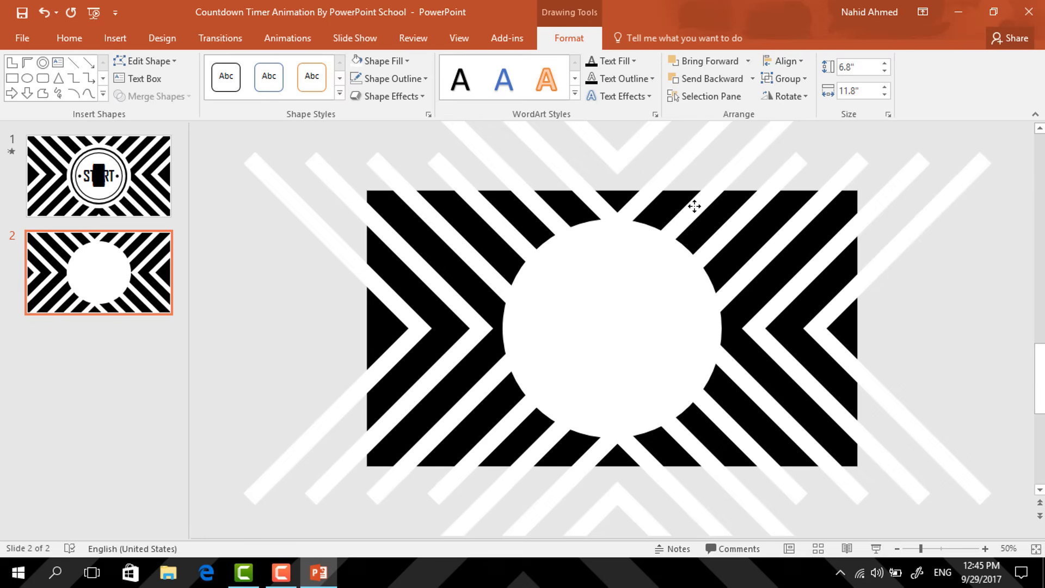
click(691, 206)
- Draw a donut shape inside the white circle and narrow its band
click(933, 380)
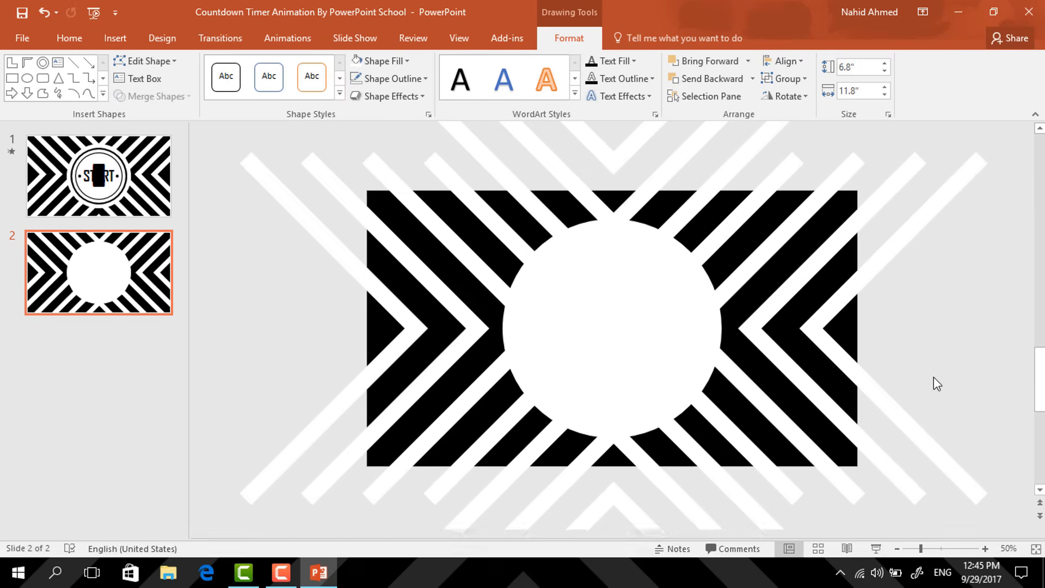
scroll(690, 132, up, 2)
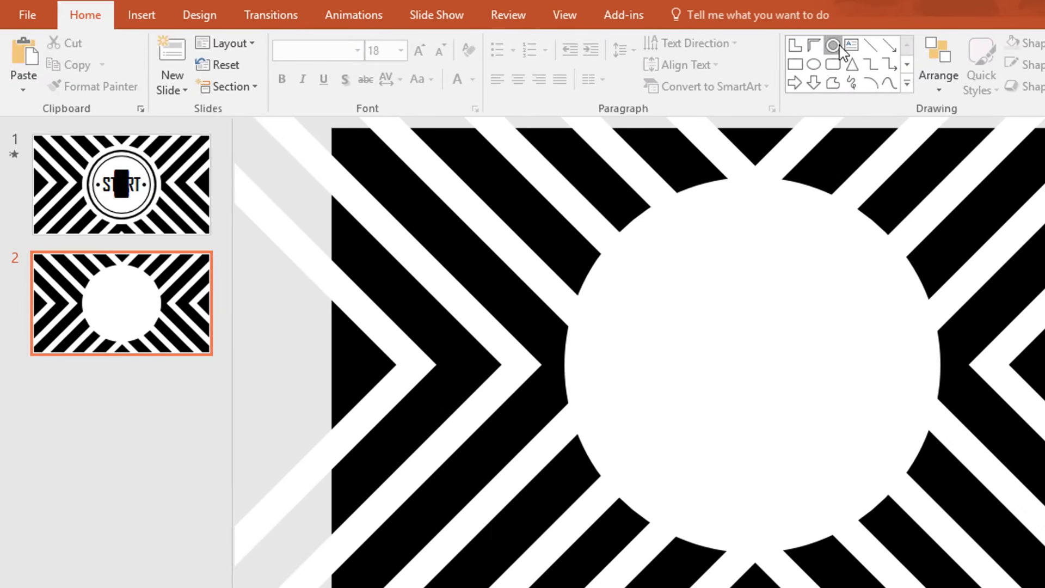
drag(749, 359, 906, 482)
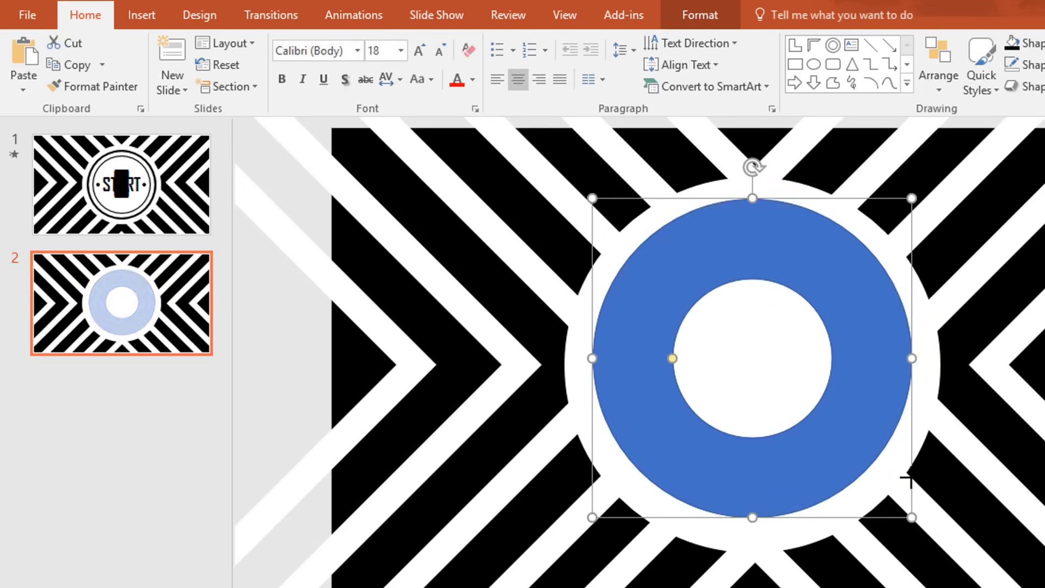
drag(672, 358, 602, 359)
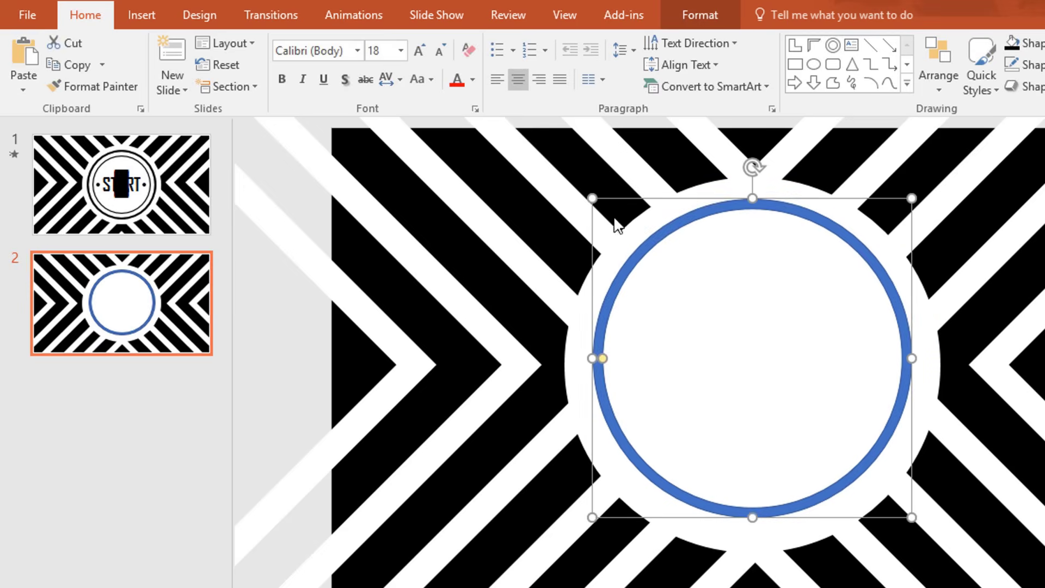
- Fill the donut ring black and remove its outline
click(687, 17)
click(453, 48)
click(454, 86)
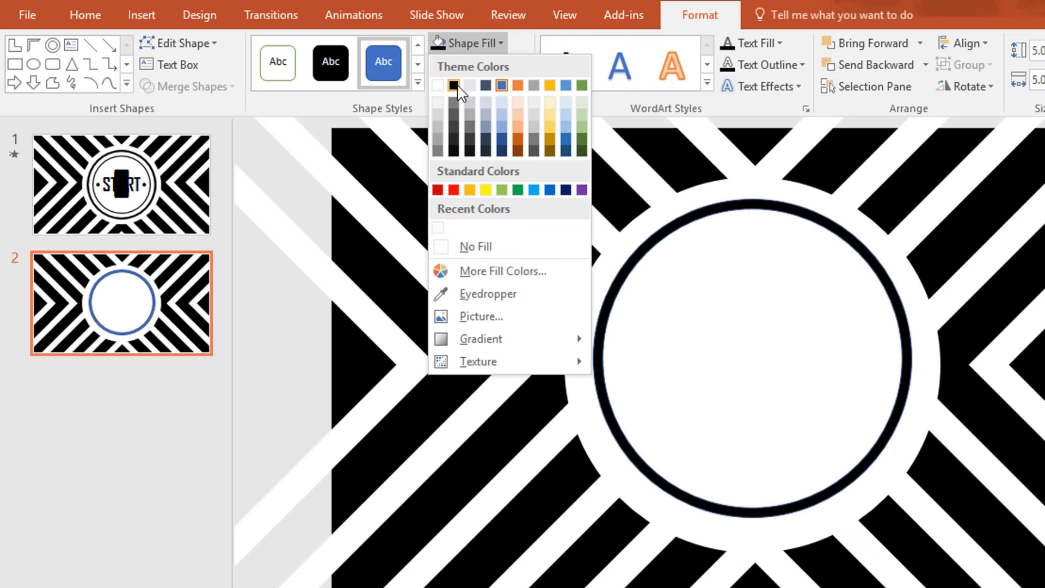
click(504, 64)
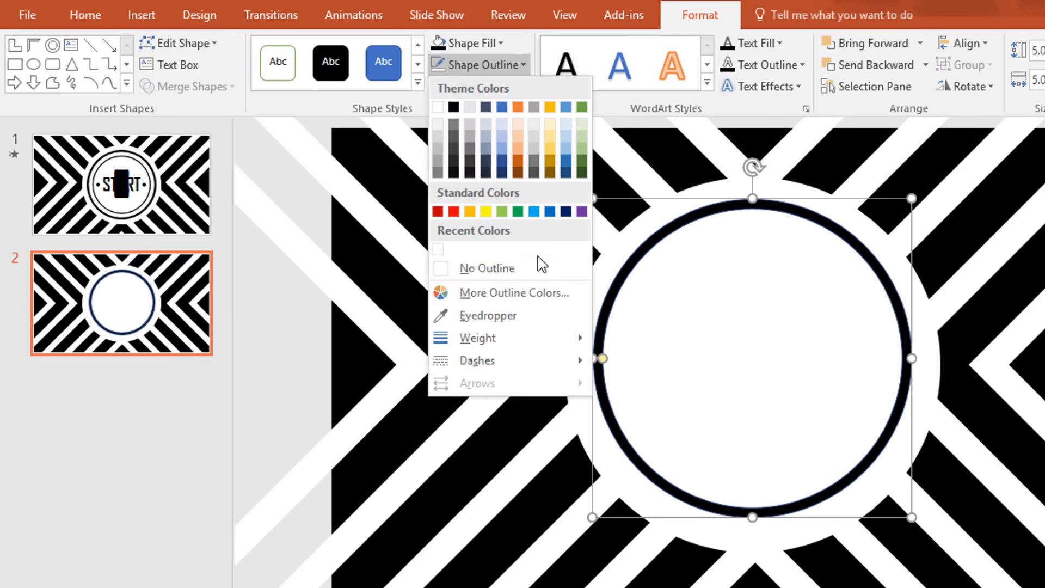
click(540, 270)
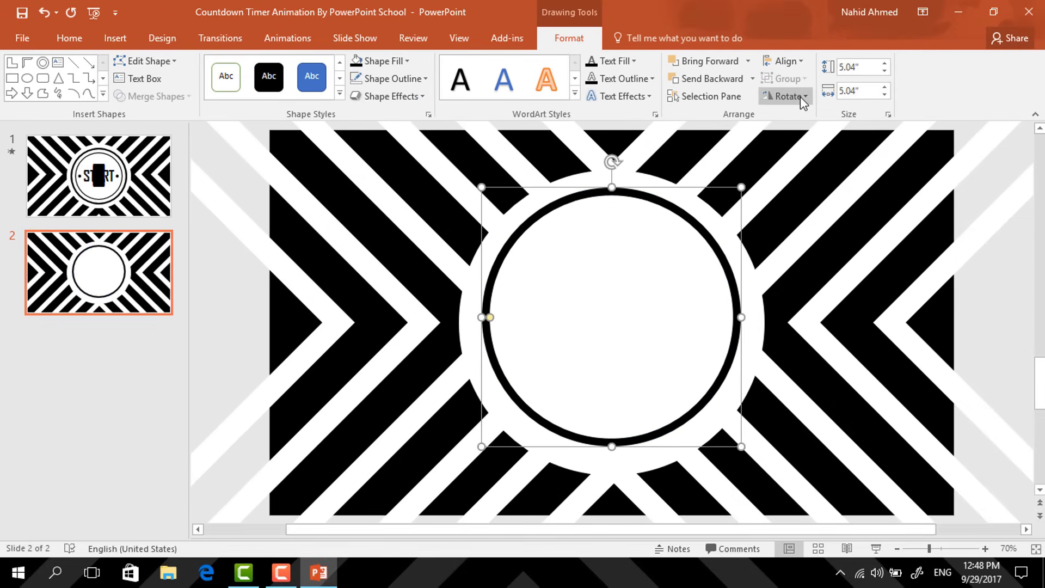
- Align the black ring to the slide's centre and middle
click(788, 62)
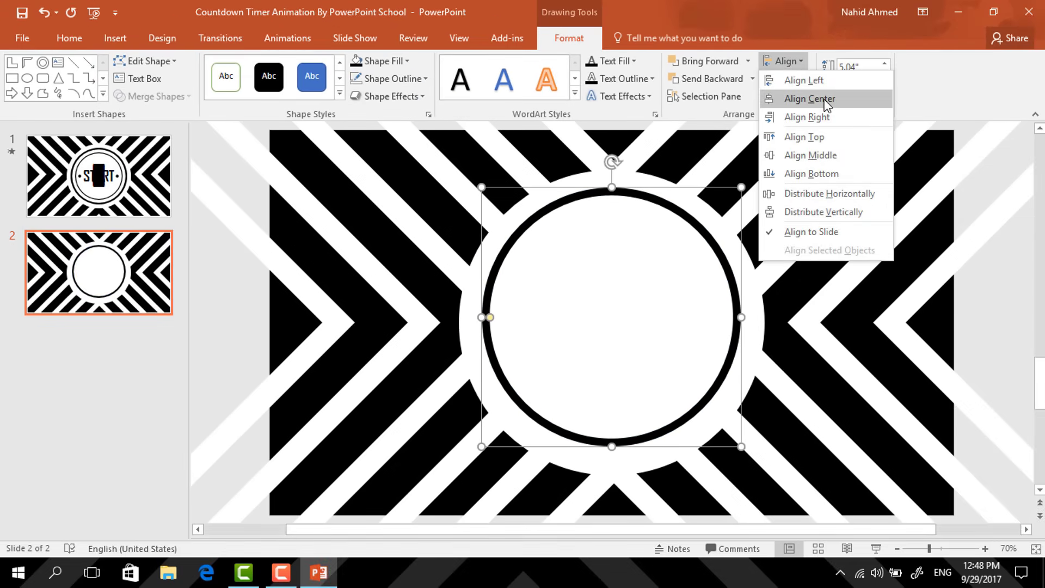
click(826, 100)
click(797, 65)
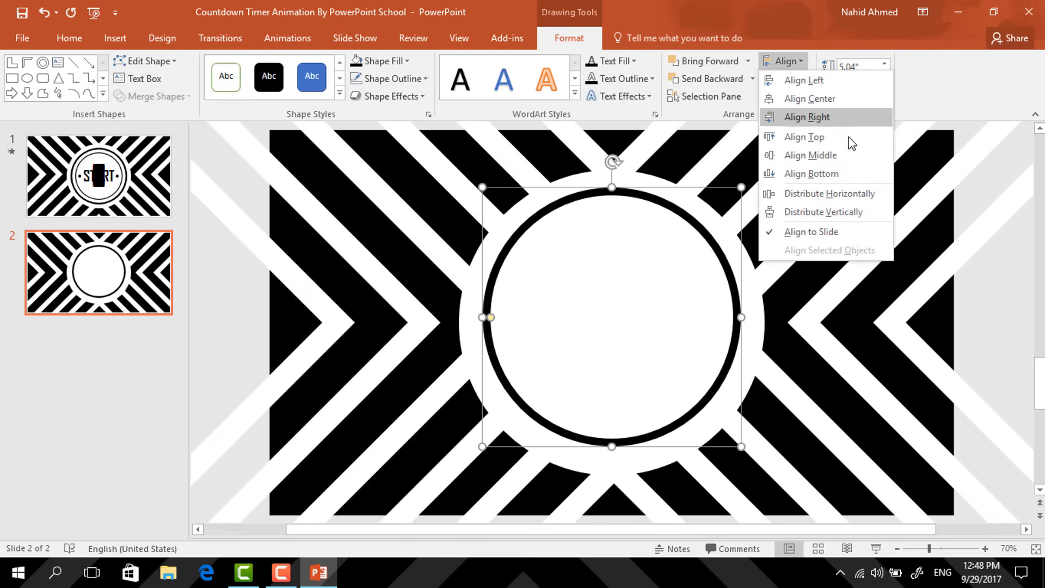
click(844, 158)
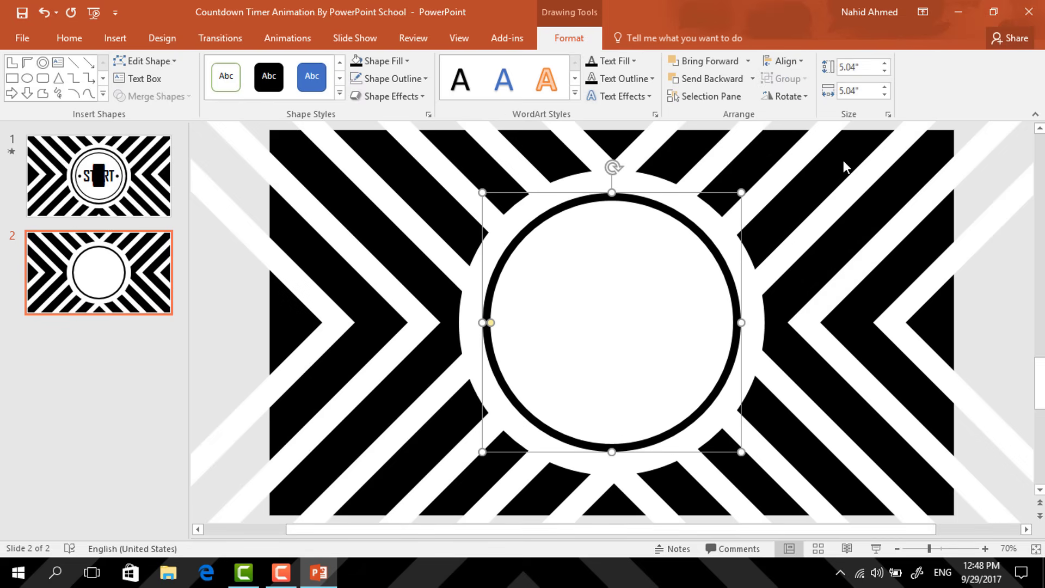
- Duplicate the black ring, shrink the copy to 4.24", and centre it on the slide
key(ctrl+d)
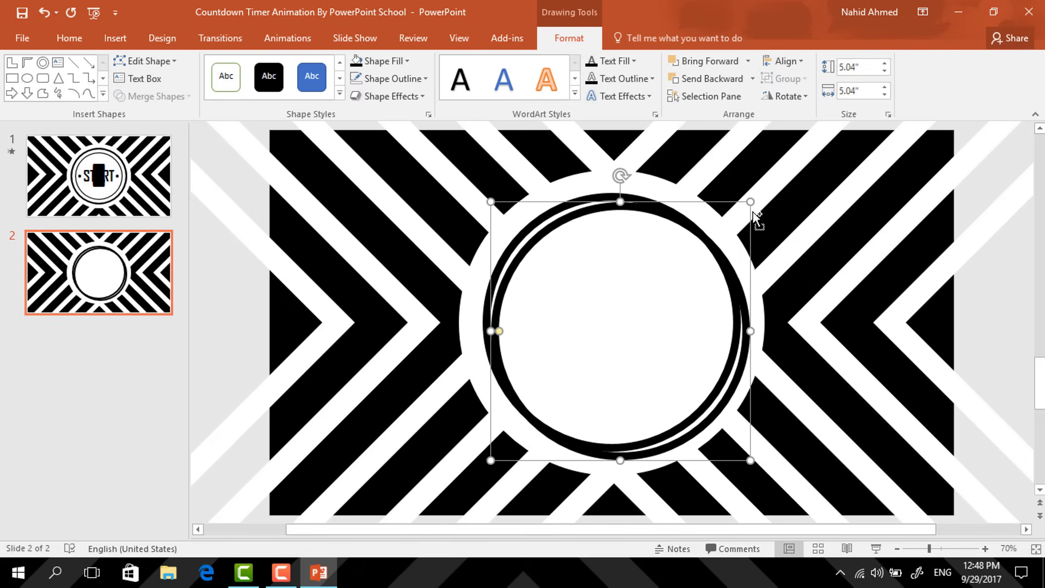
drag(751, 203, 730, 222)
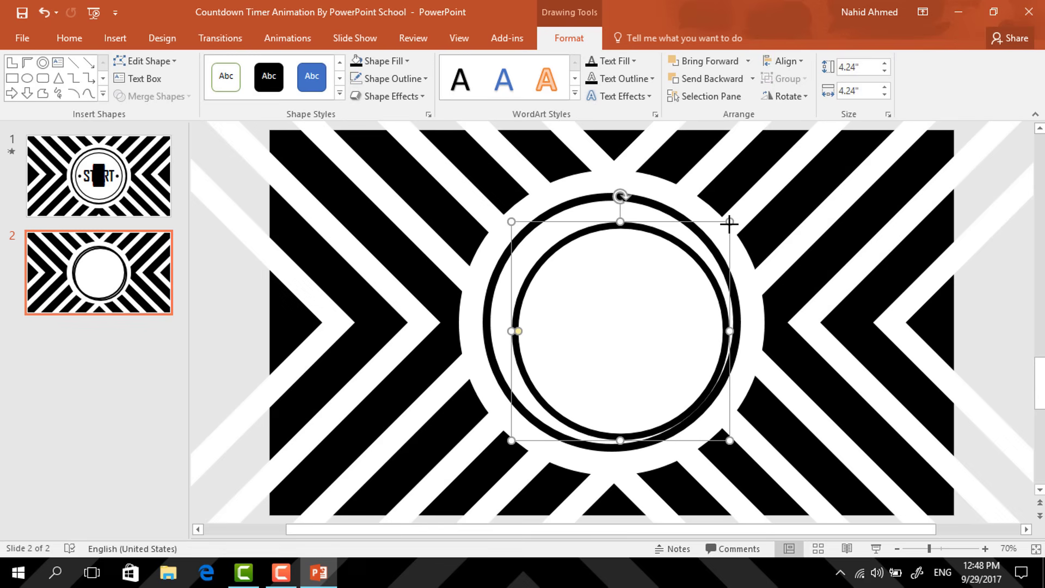
click(801, 67)
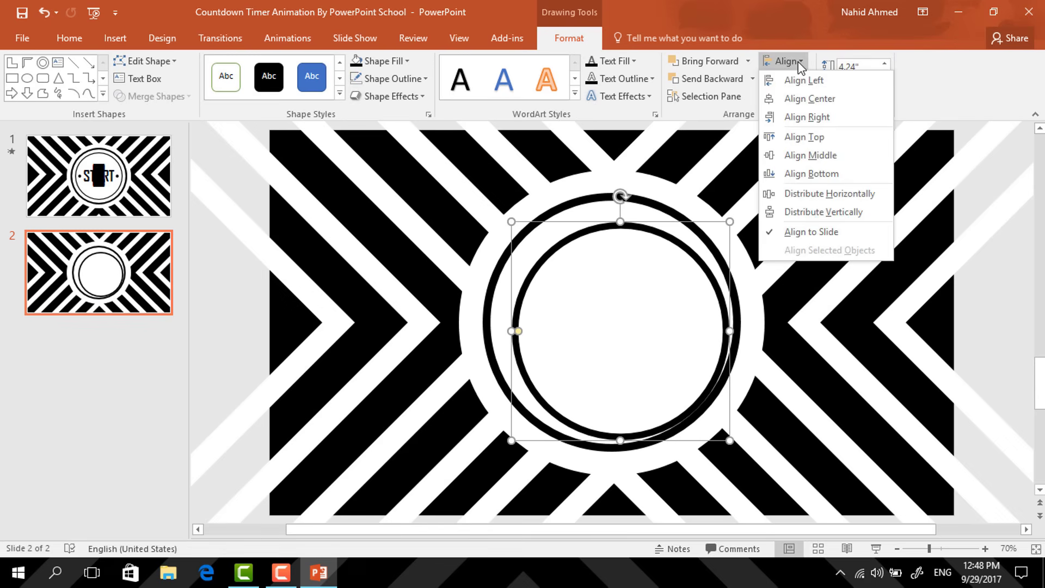
click(819, 102)
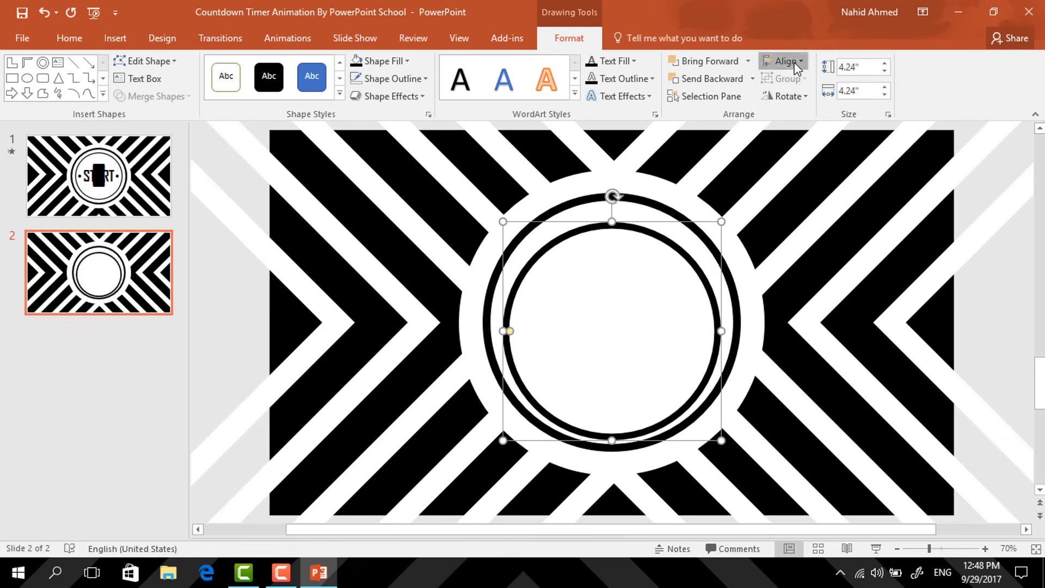
click(787, 61)
click(811, 150)
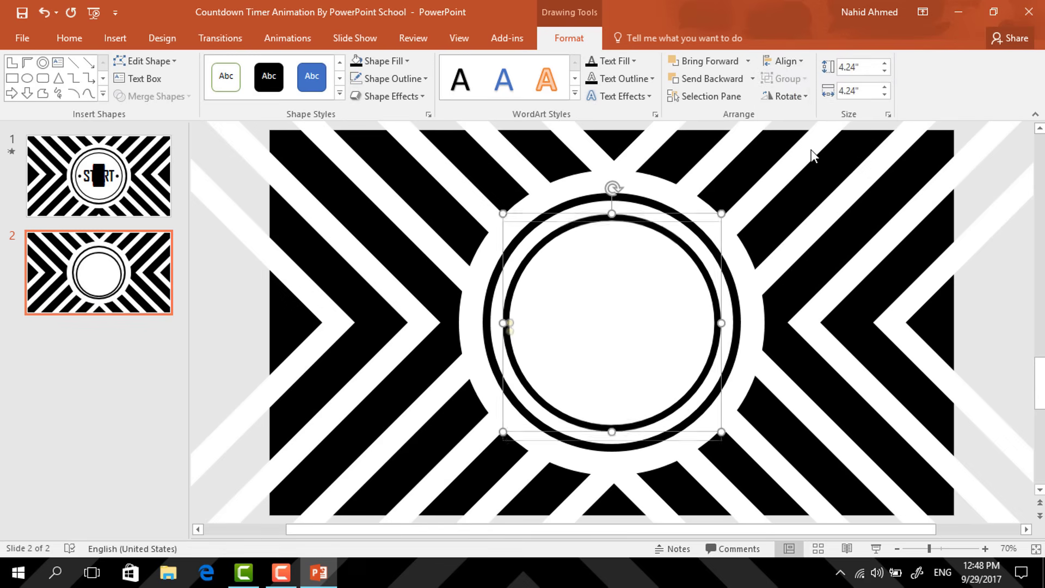
- Thin the inner ring's band with its yellow adjustment handle
scroll(644, 375, up, 3)
scroll(644, 376, up, 5)
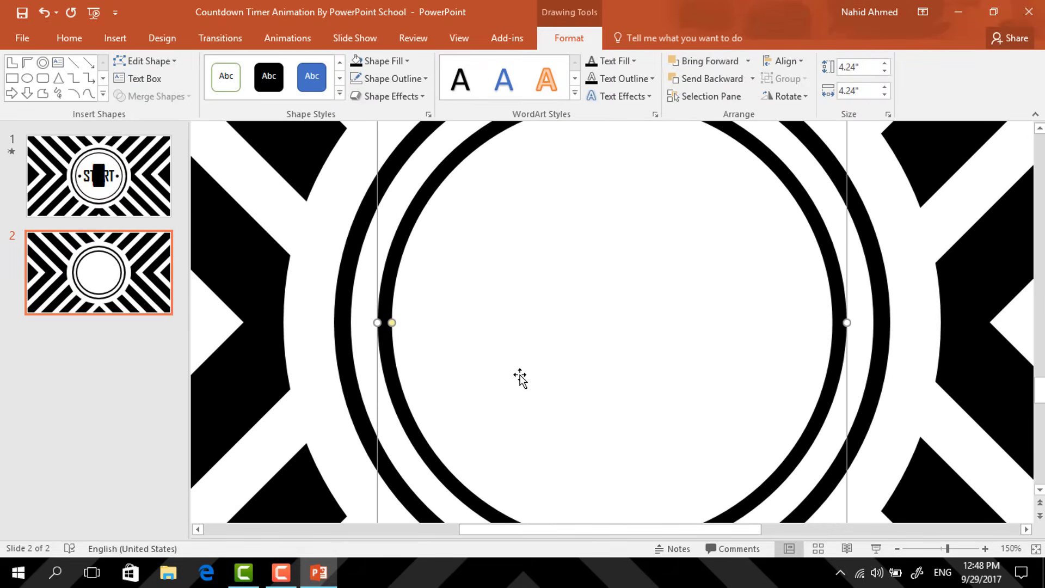
drag(391, 325, 384, 325)
scroll(556, 345, down, 5)
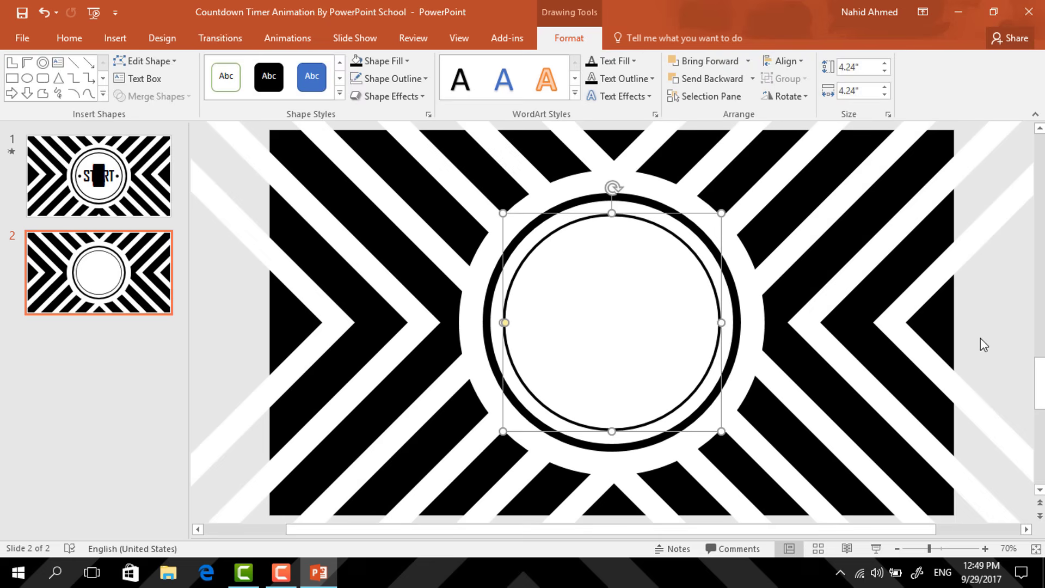
click(980, 340)
click(659, 78)
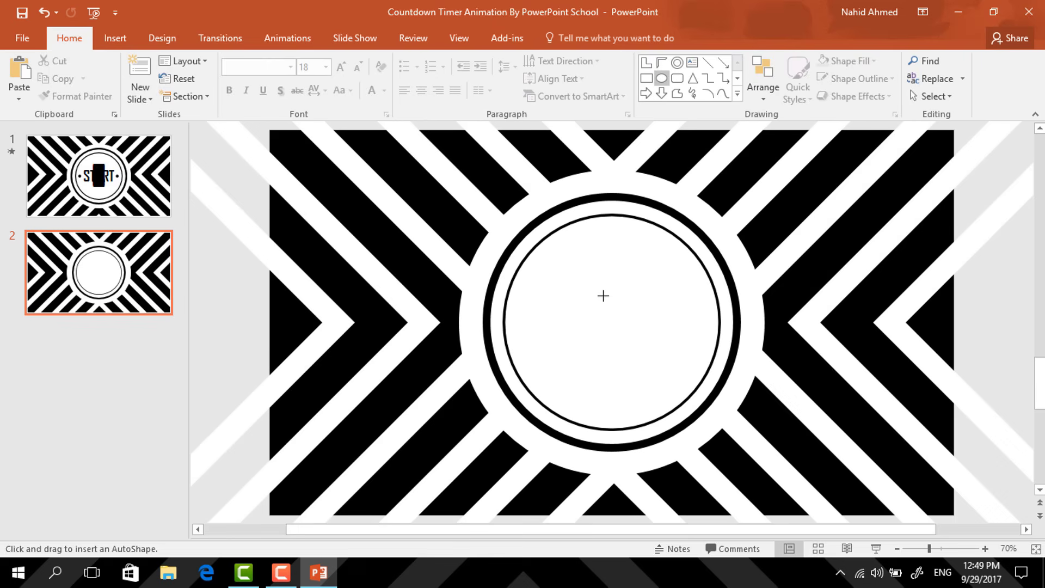
- Draw a small dot inside the ring's left side, filled black with no outline
drag(527, 322, 537, 327)
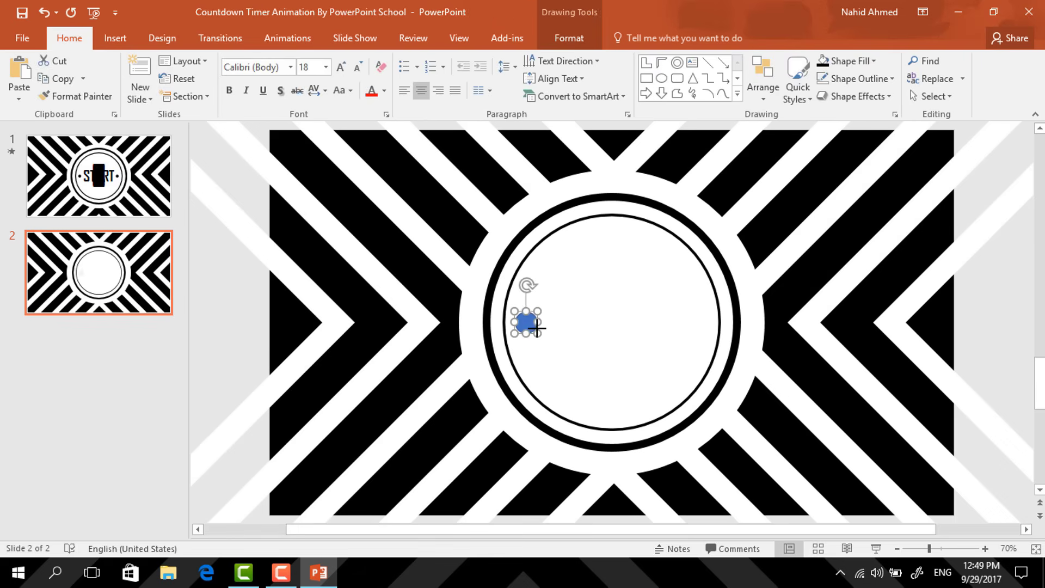
click(570, 42)
click(405, 61)
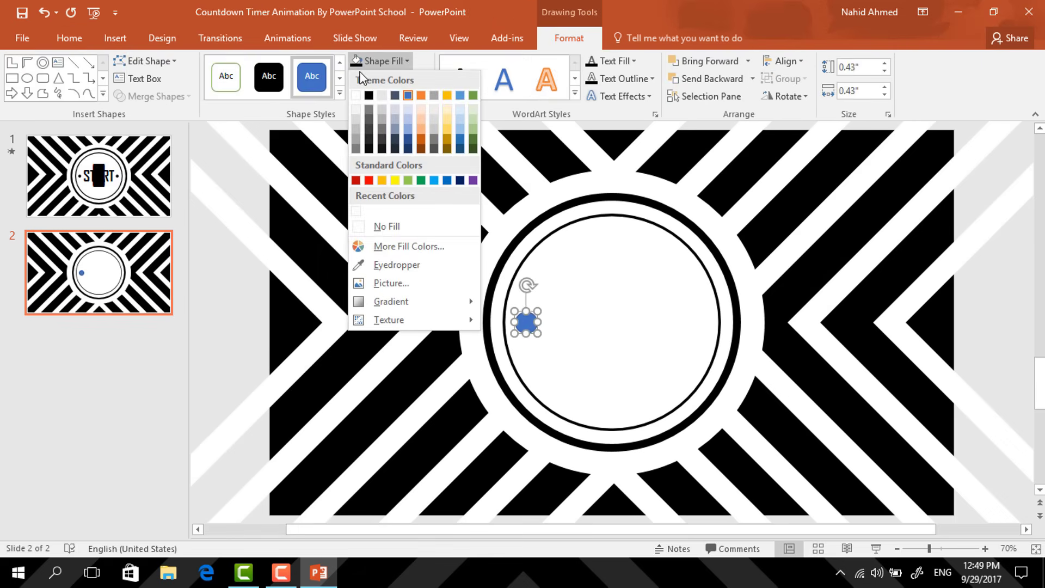
click(371, 99)
click(400, 82)
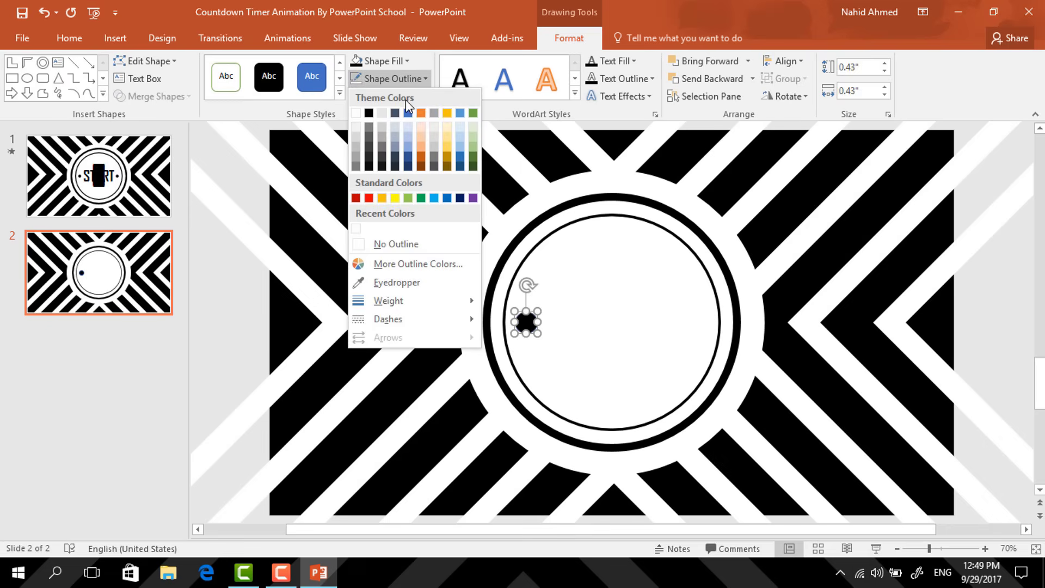
click(439, 242)
- Copy the dot to the ring's right side and group the two dots
drag(526, 322, 697, 335)
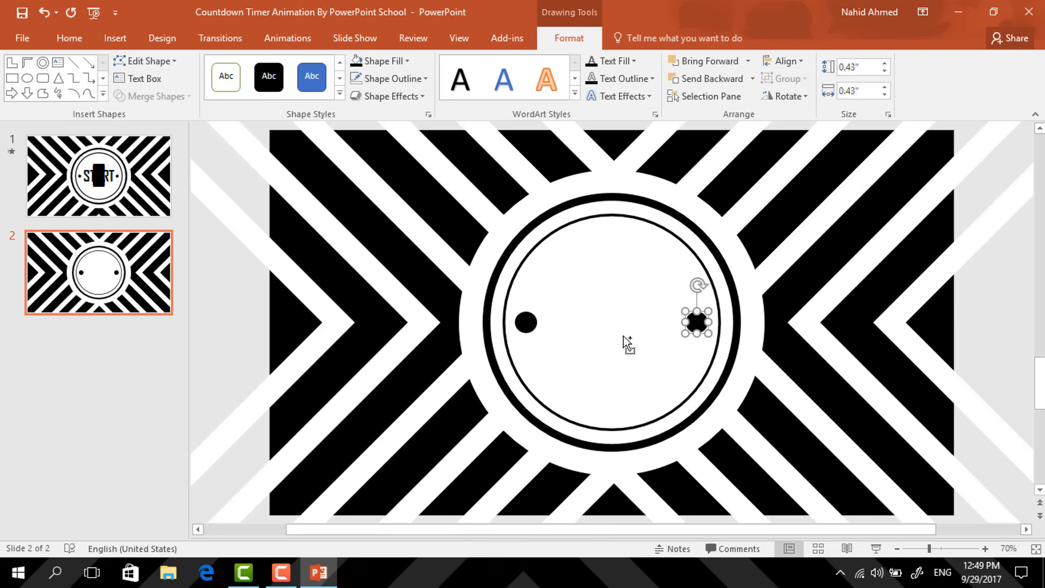
ctrl+click(526, 327)
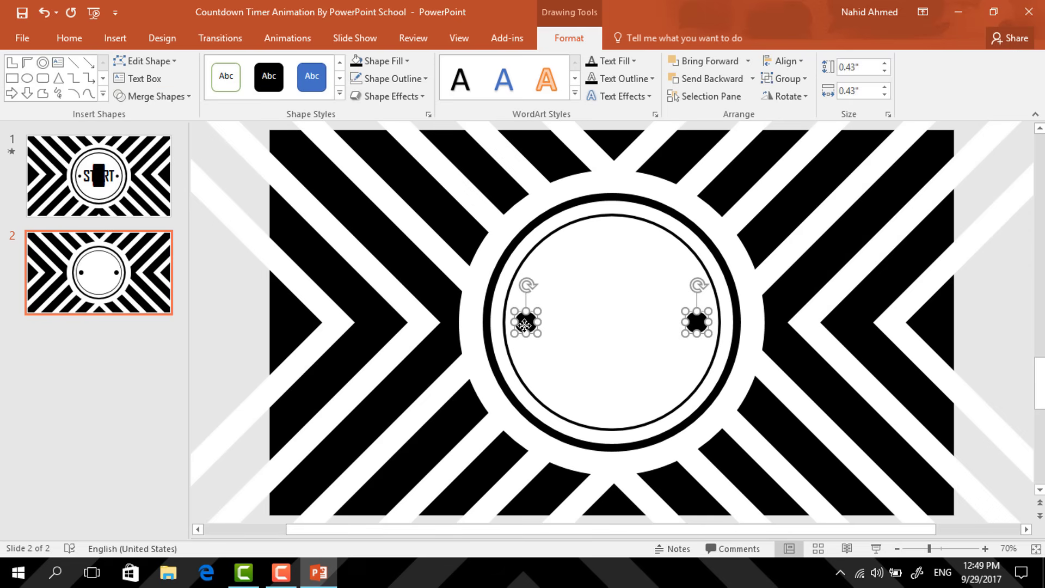
key(ctrl+g)
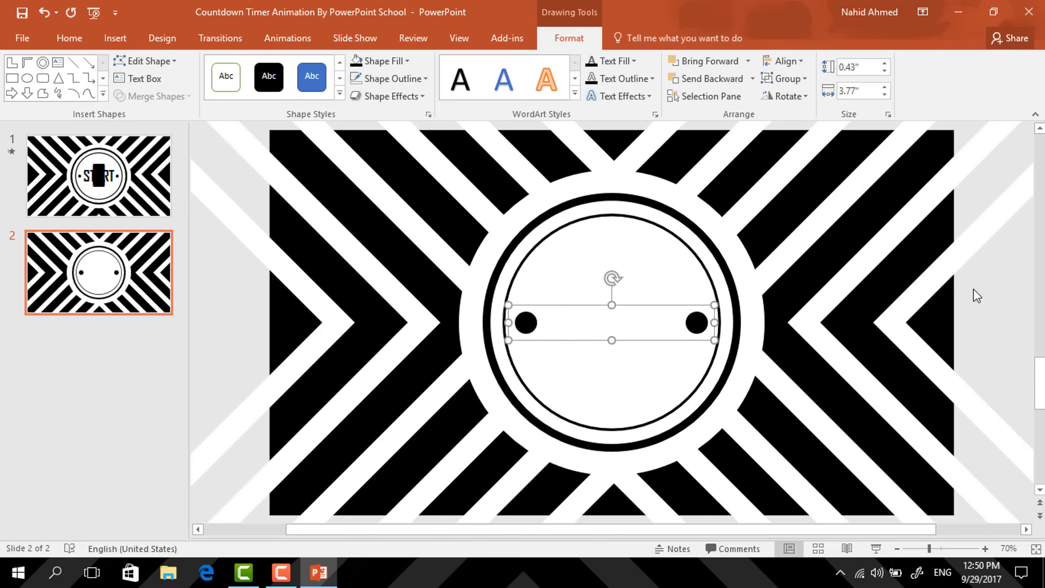
click(974, 289)
- Add a text box over the circle reading 9 in bold, centred Agency FB, size 245
click(692, 63)
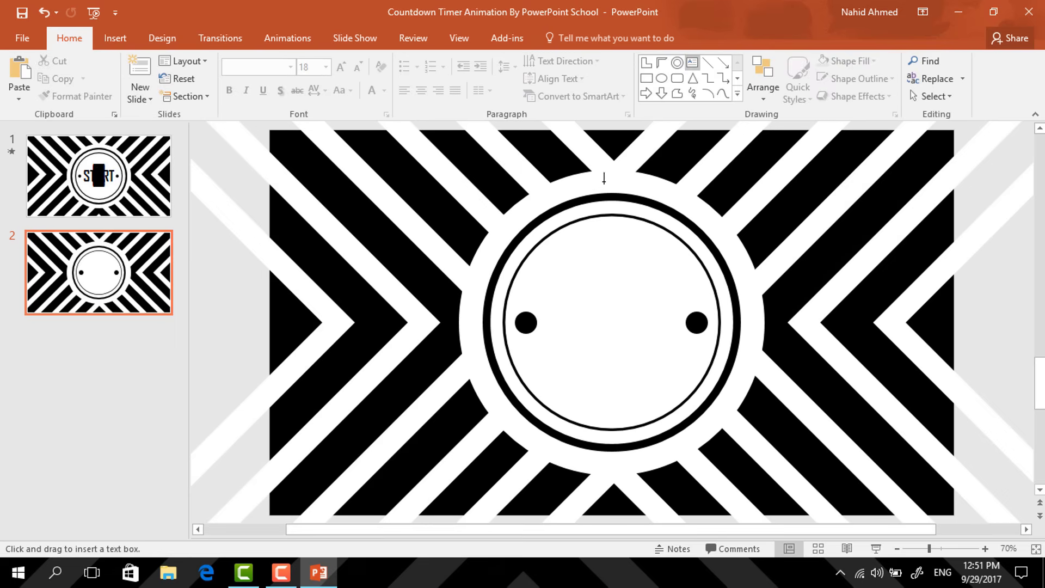
mouse_move(552, 216)
mouse_down()
mouse_move(621, 355)
mouse_move(669, 406)
mouse_move(674, 430)
mouse_up()
text(9)
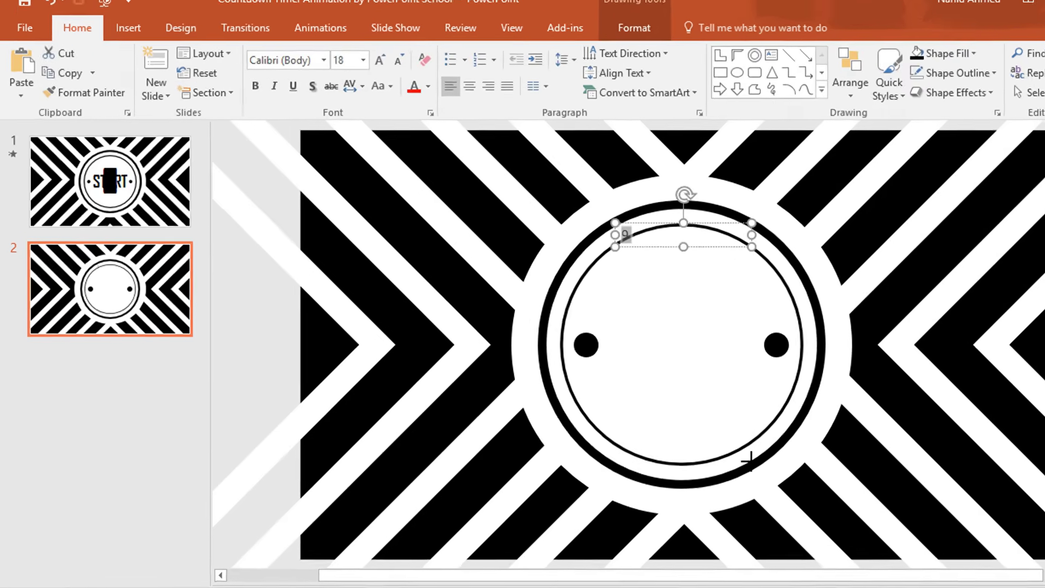
key(shift+Left)
click(322, 51)
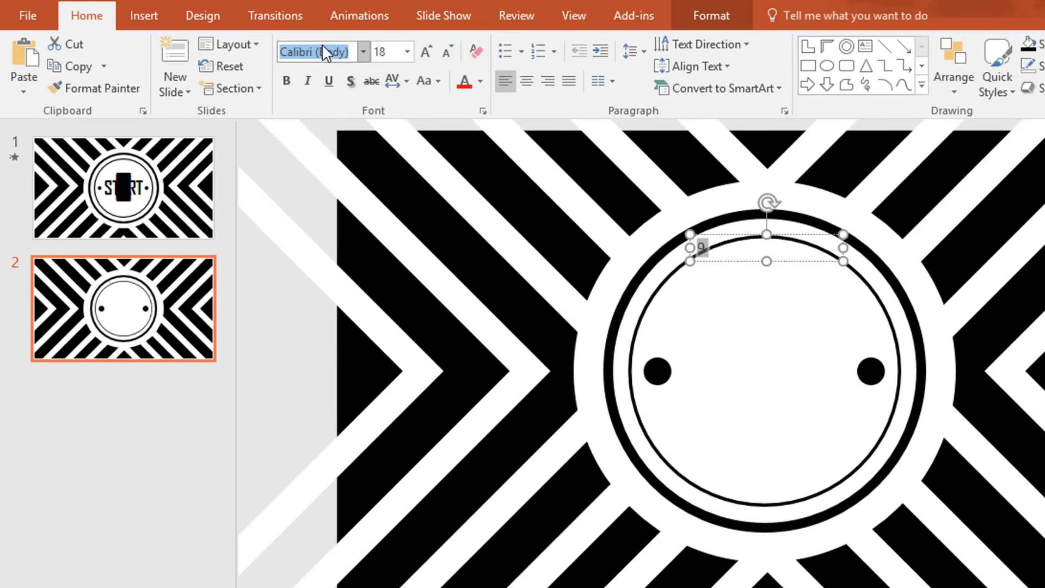
text(A)
key(Return)
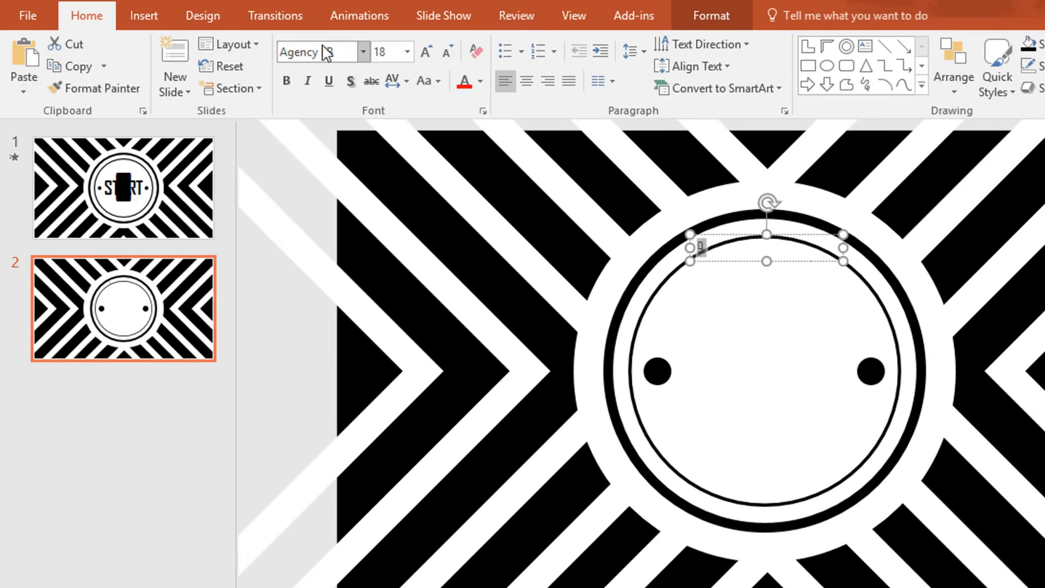
click(385, 57)
text(245)
key(Return)
click(288, 83)
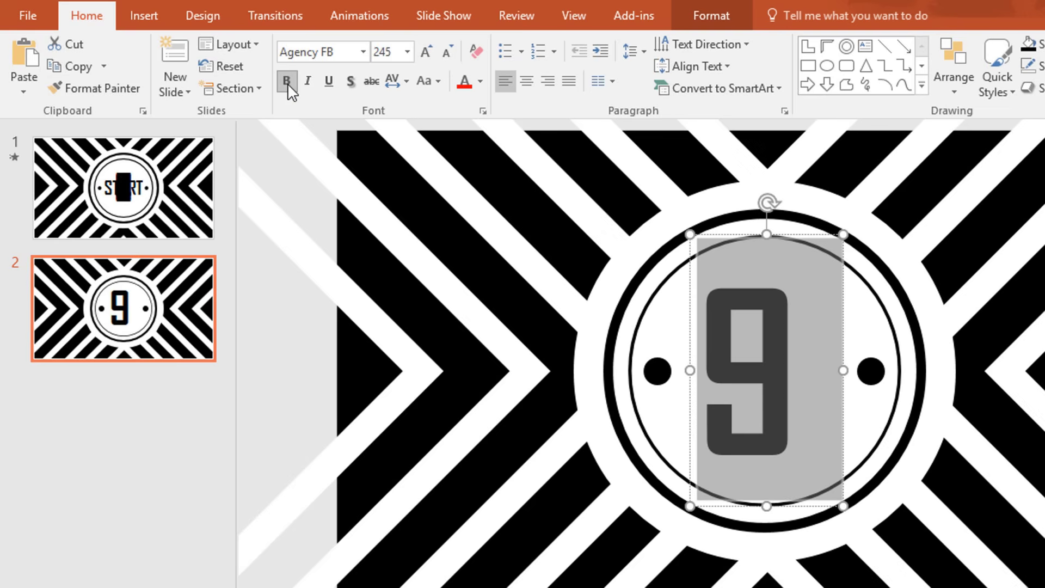
click(524, 86)
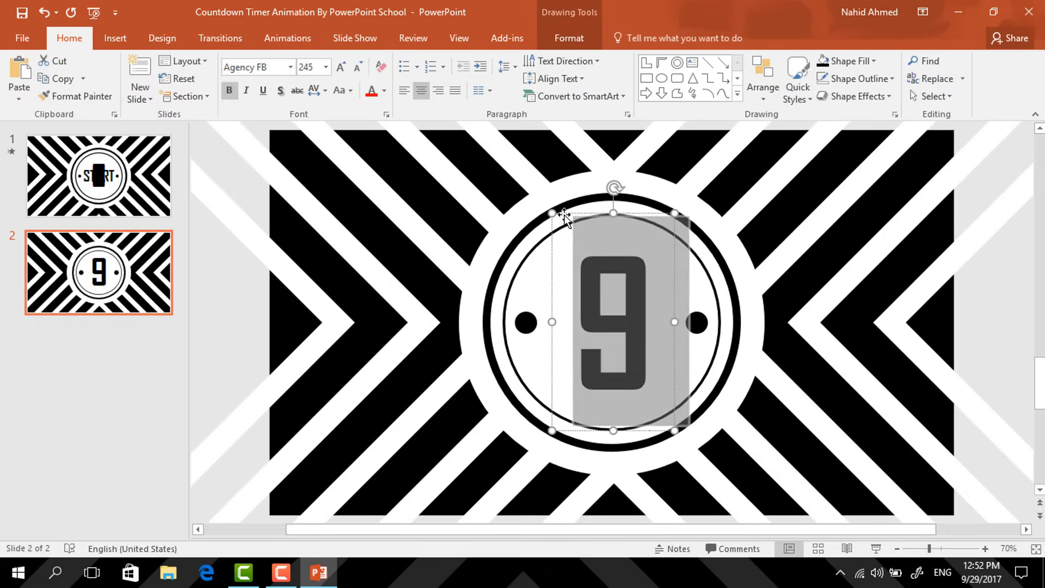
- Align the 9 text box to the horizontal centre and vertical middle of the slide
click(705, 236)
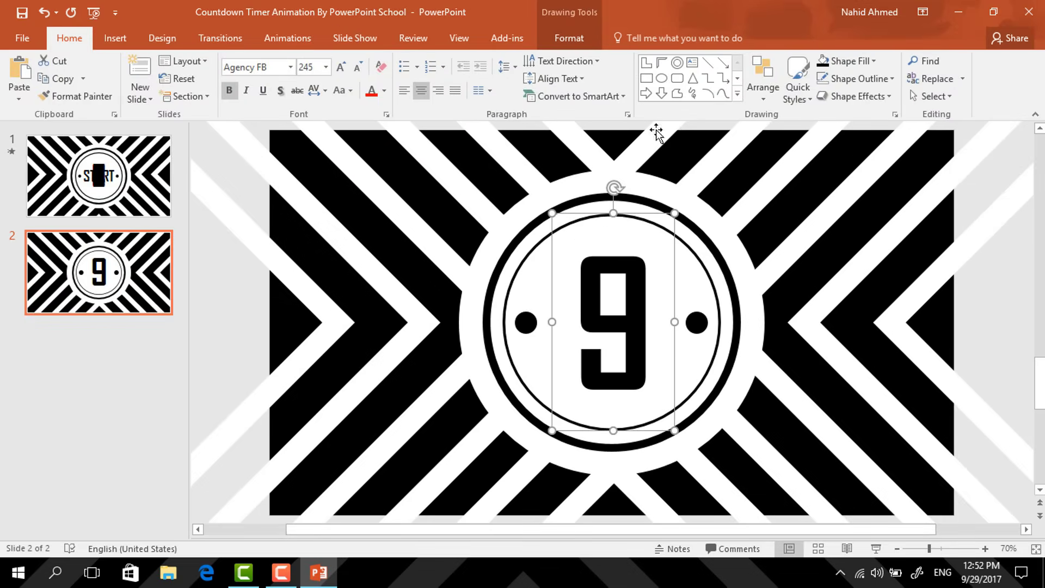
click(575, 43)
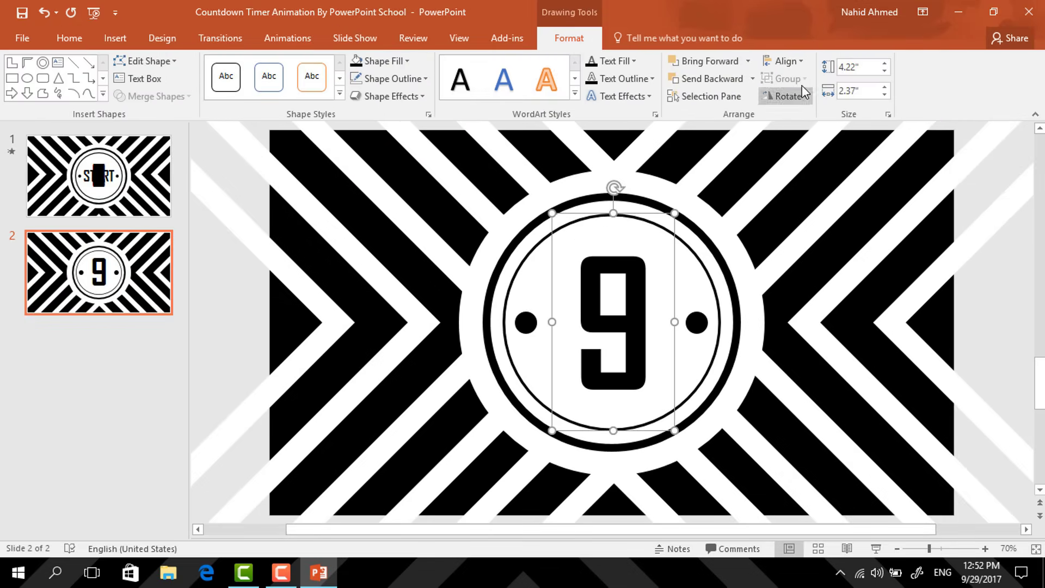
click(806, 65)
click(811, 98)
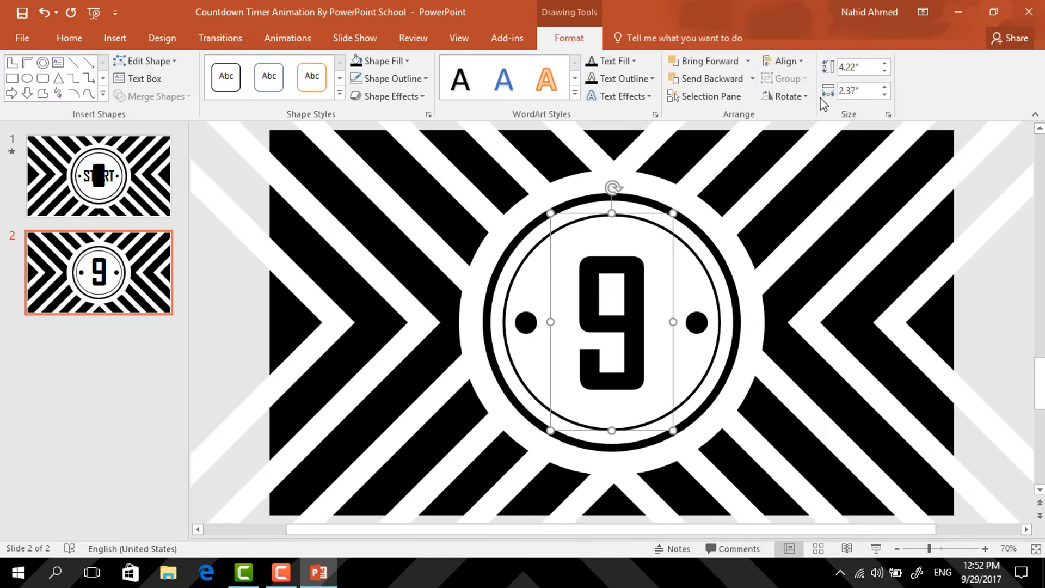
click(775, 63)
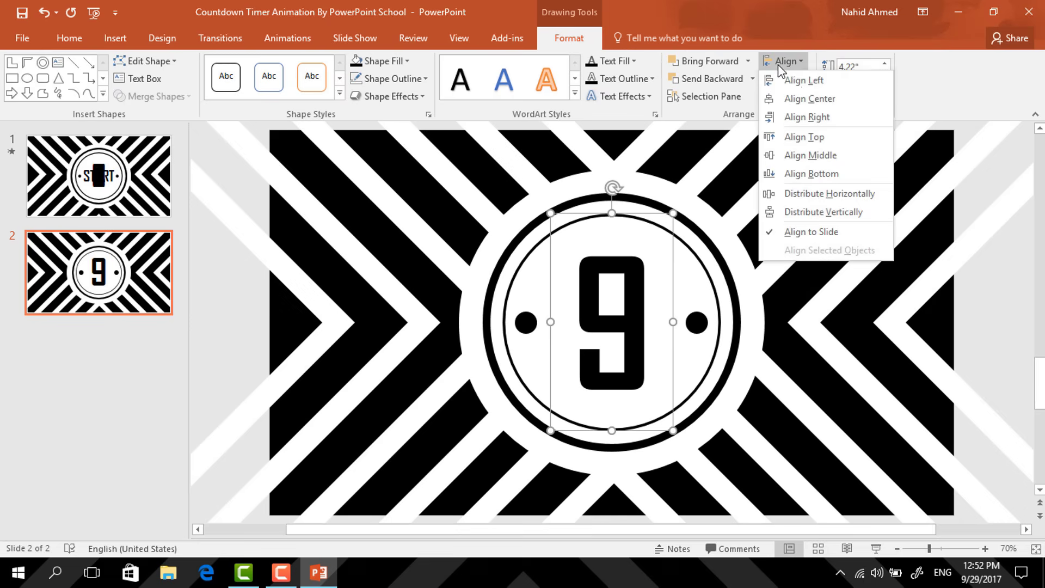
click(828, 153)
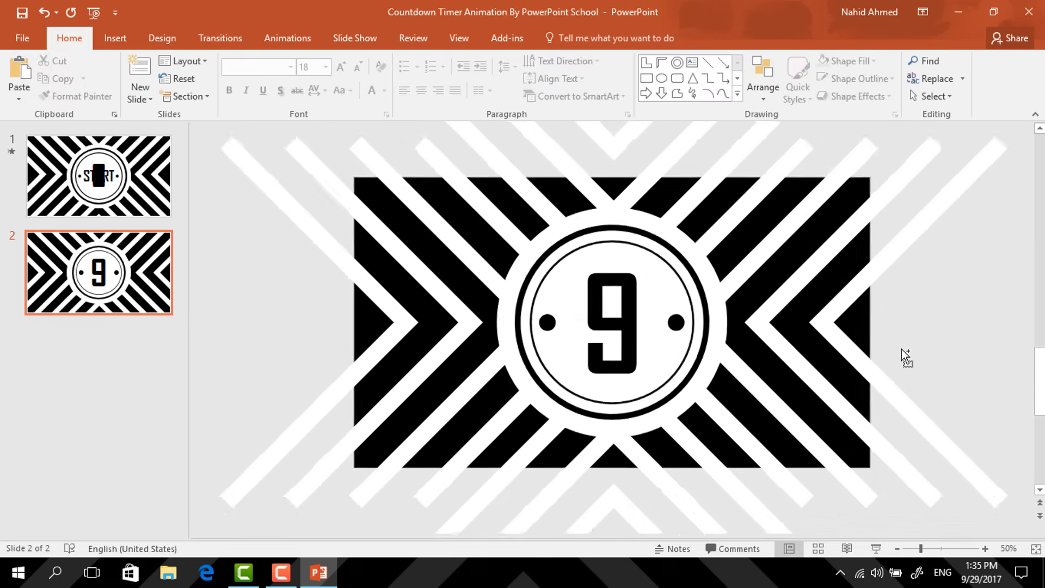
scroll(906, 358, down, 2)
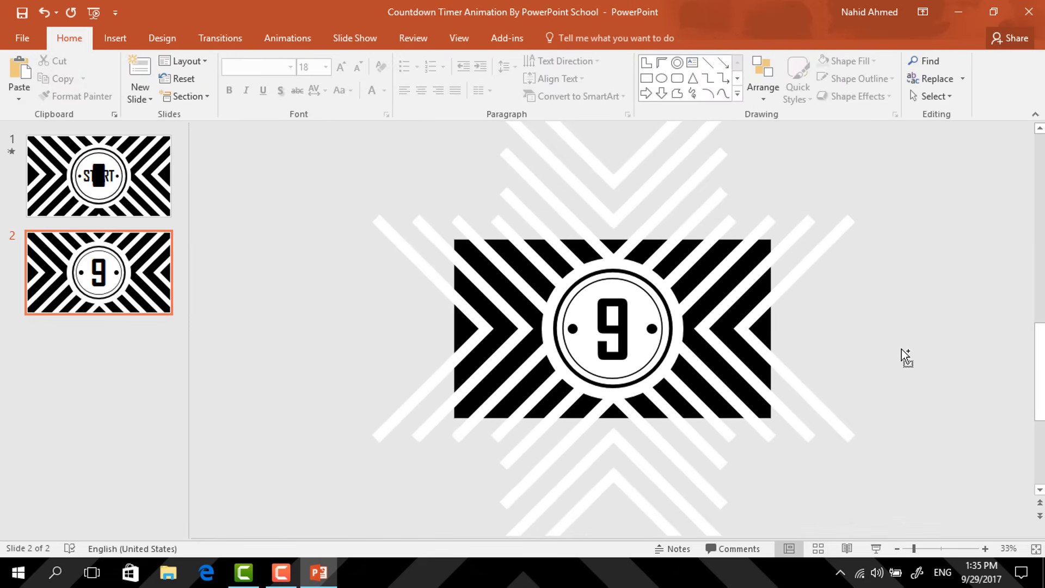
- Give the left chevron stripe group a Fly In entrance from the left
click(473, 323)
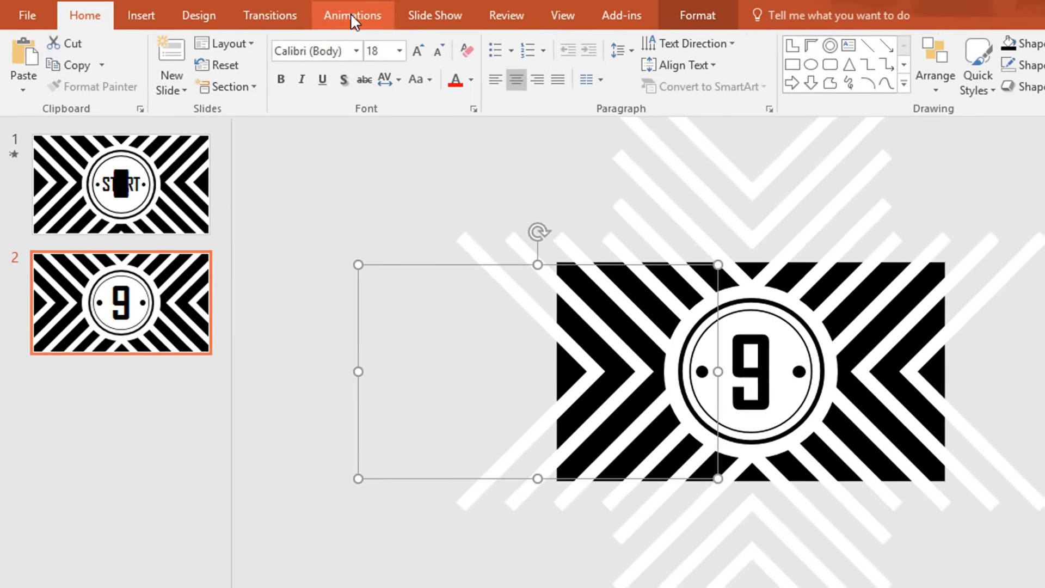
click(288, 41)
click(327, 60)
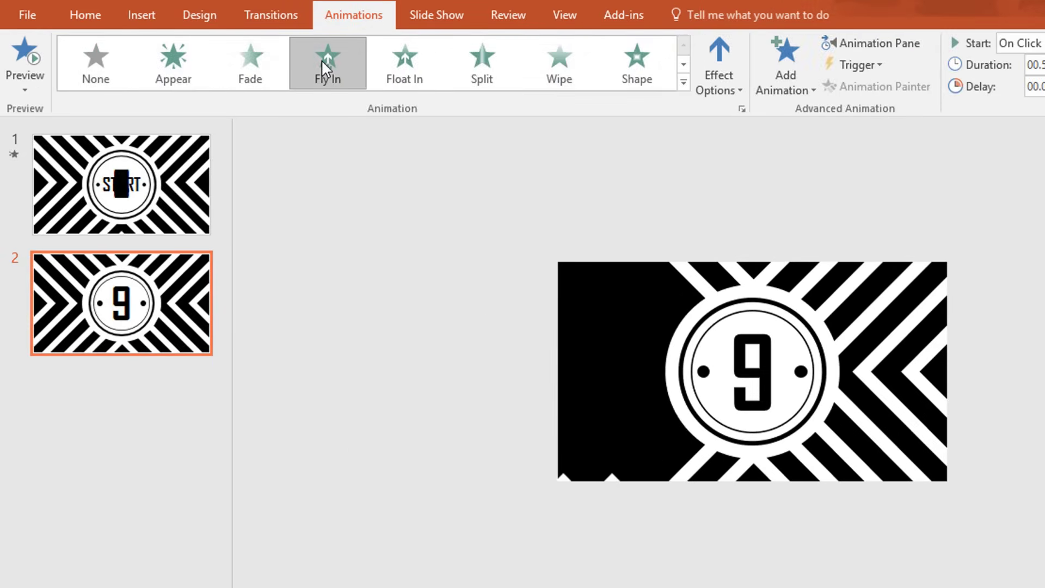
click(727, 86)
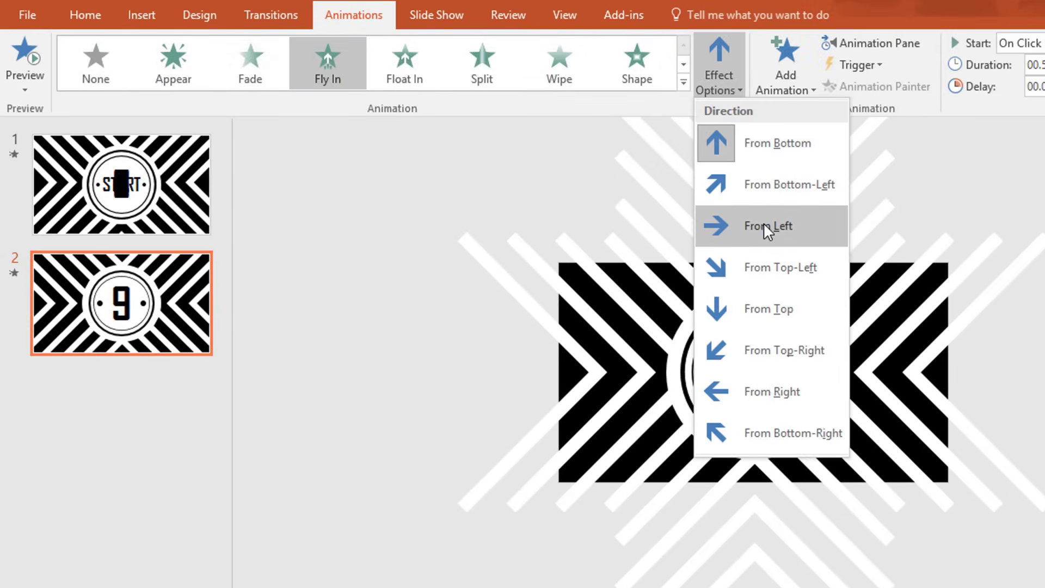
click(764, 226)
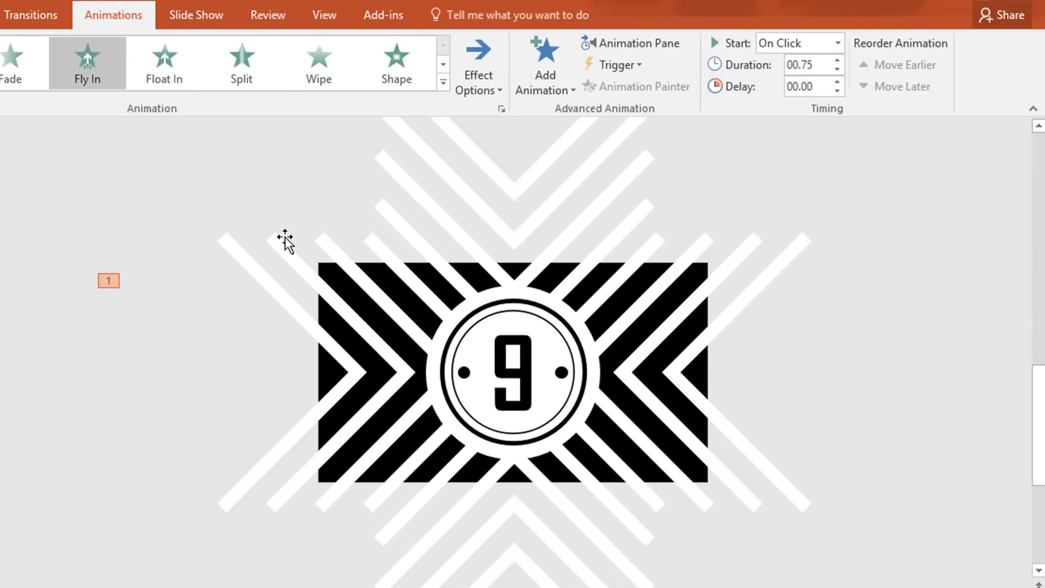
- Copy the Fly In to the right stripe group, flying from the right, starting With Previous
click(329, 302)
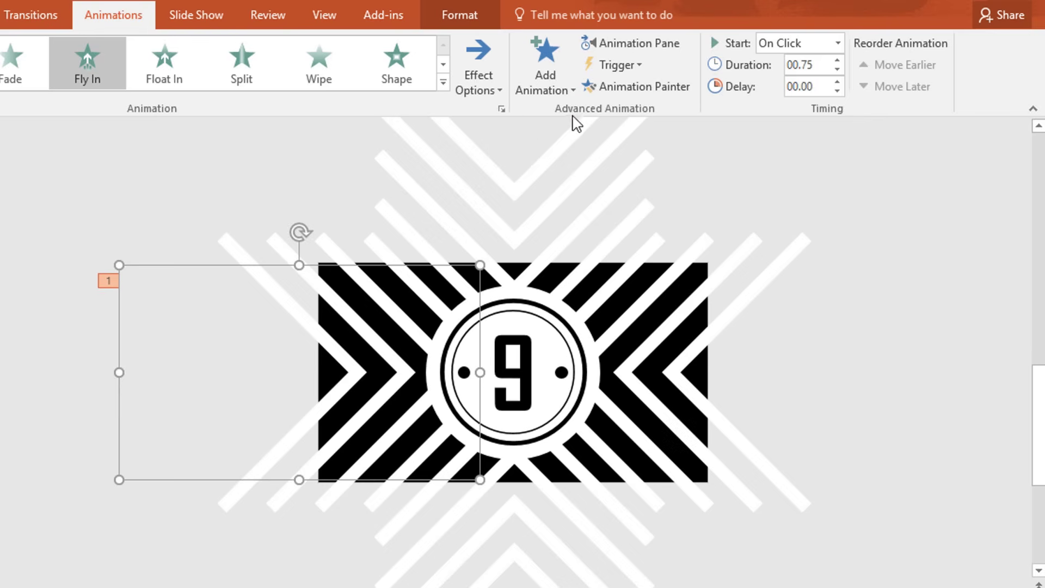
click(679, 97)
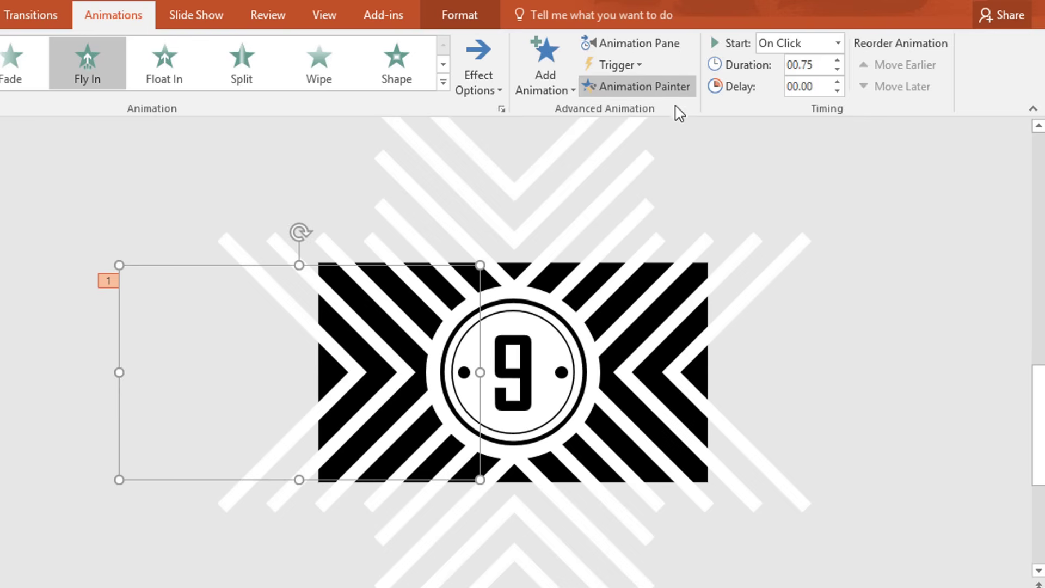
click(697, 355)
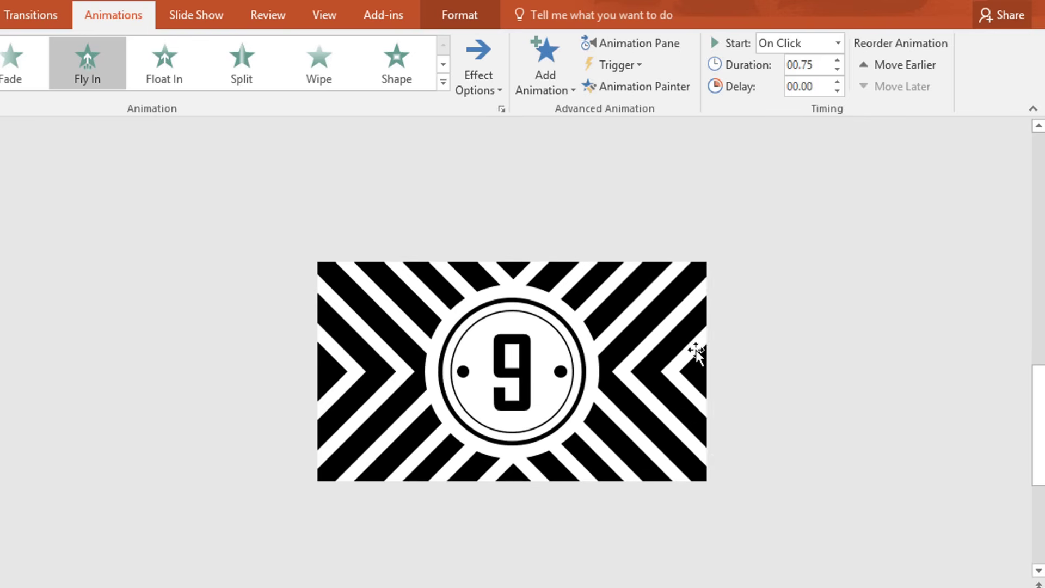
click(477, 71)
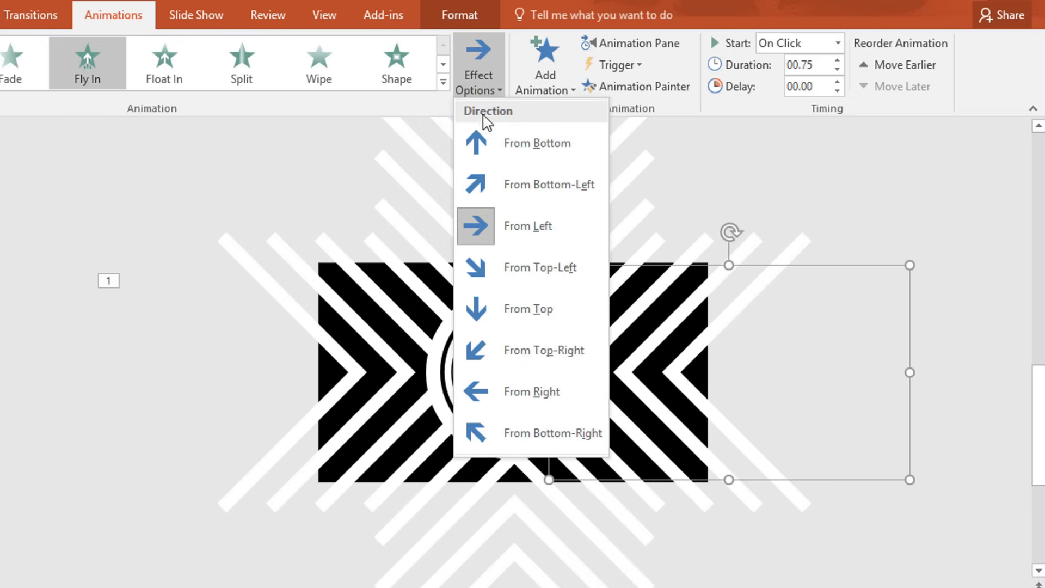
click(505, 392)
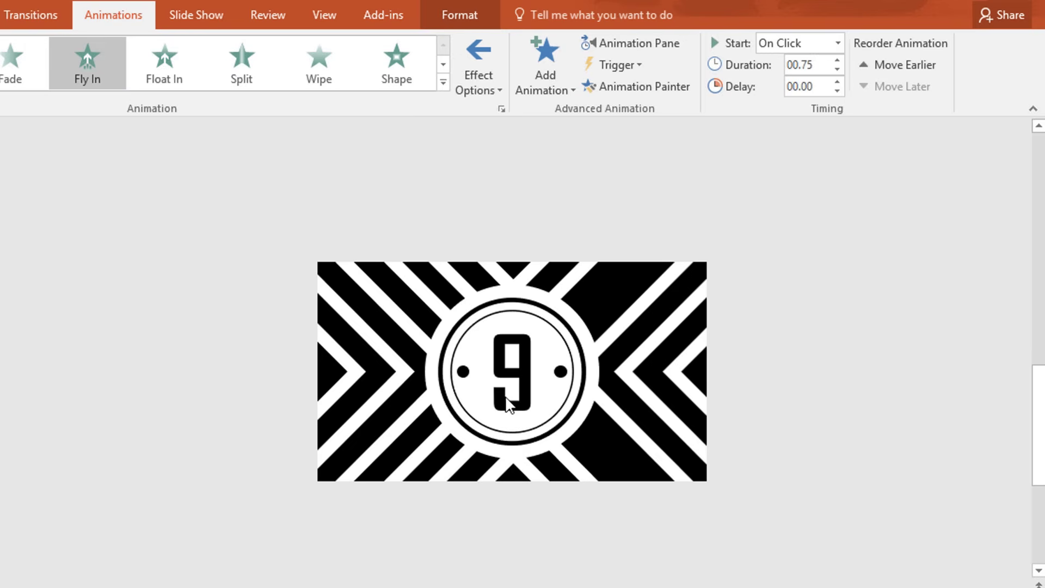
click(839, 43)
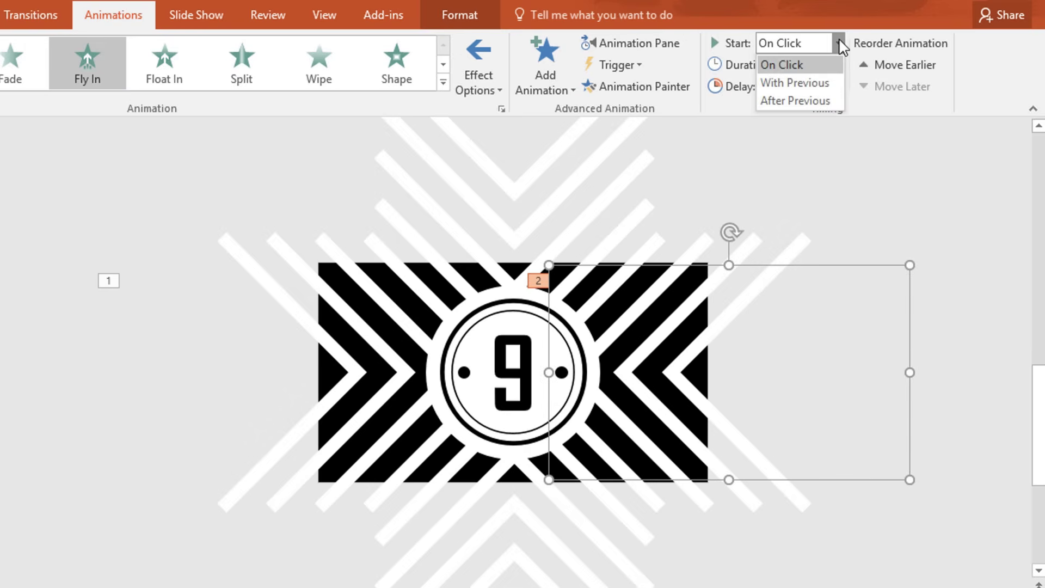
click(827, 83)
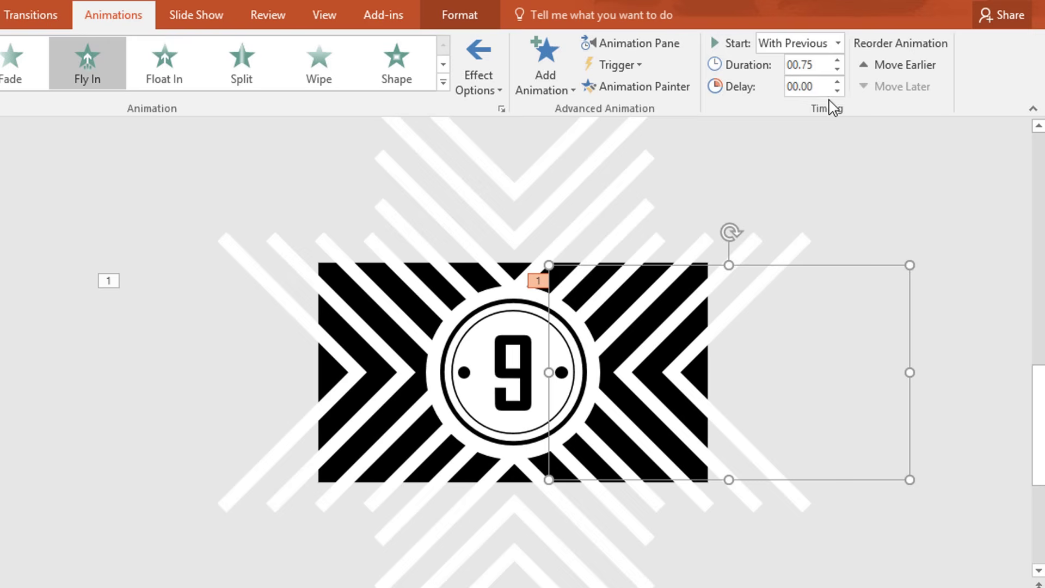
- Copy the animation onto the top chevron stripes and make them fly in from the top
click(602, 91)
click(543, 214)
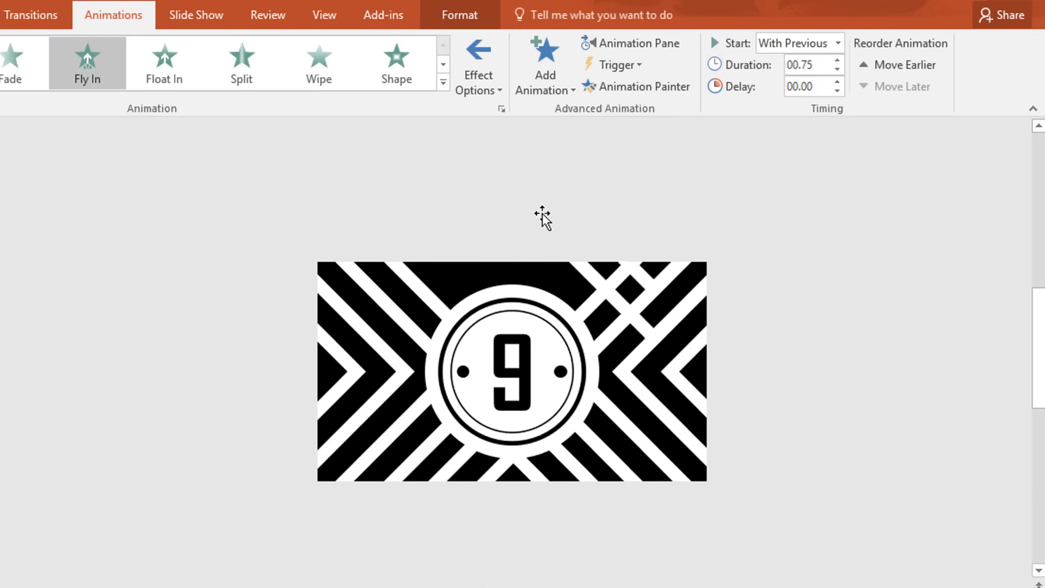
scroll(543, 215, up, 2)
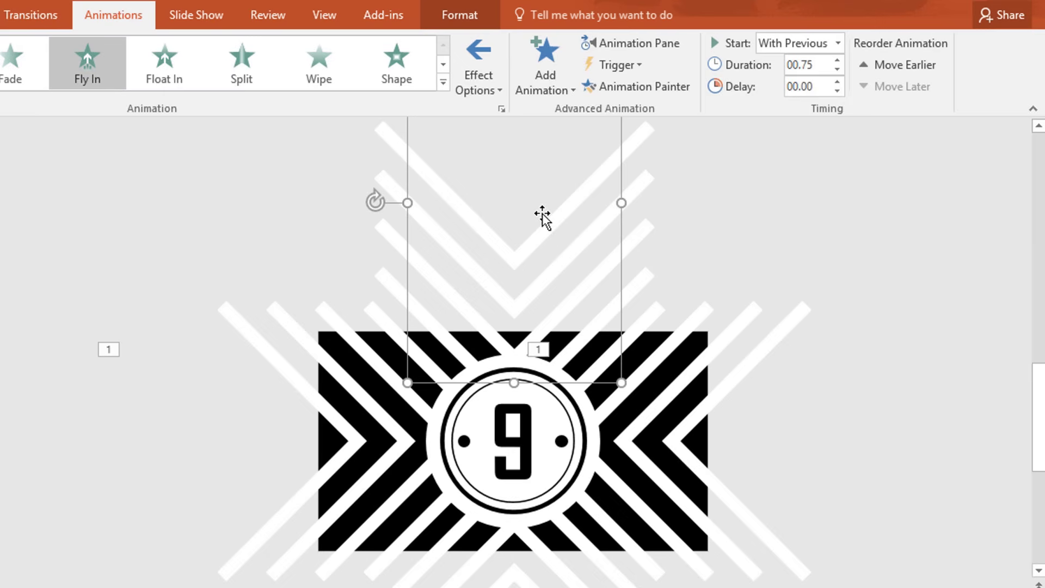
click(481, 92)
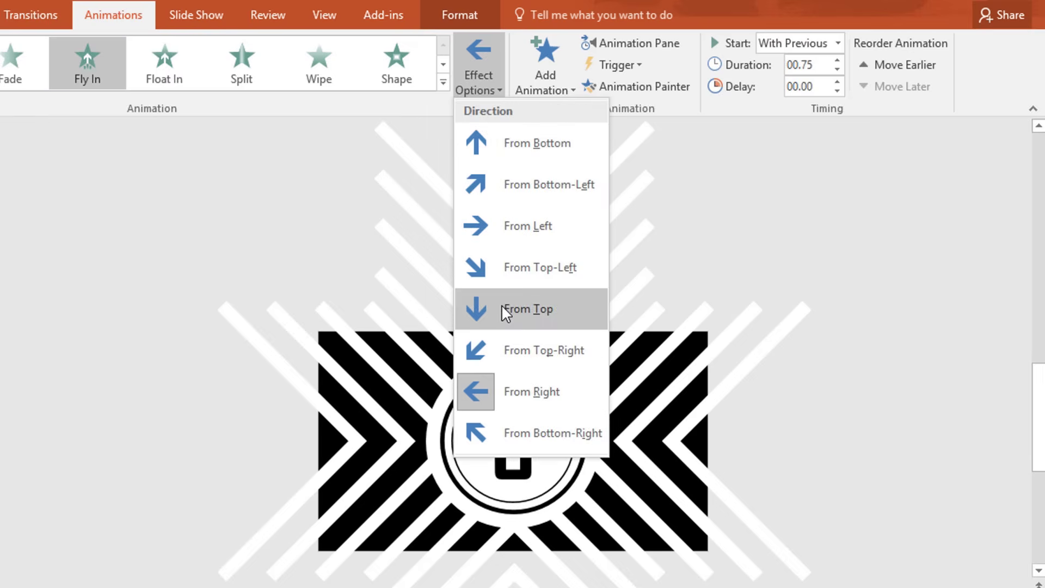
click(501, 305)
- Copy the animation onto the bottom chevron stripes and make them fly in from the bottom
scroll(33, 222, up, 1)
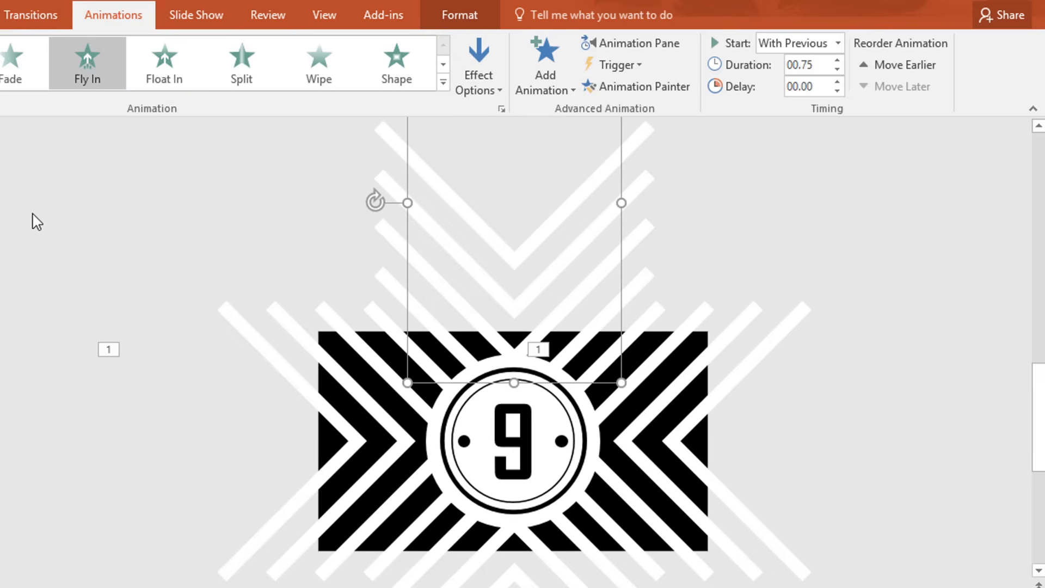
click(639, 91)
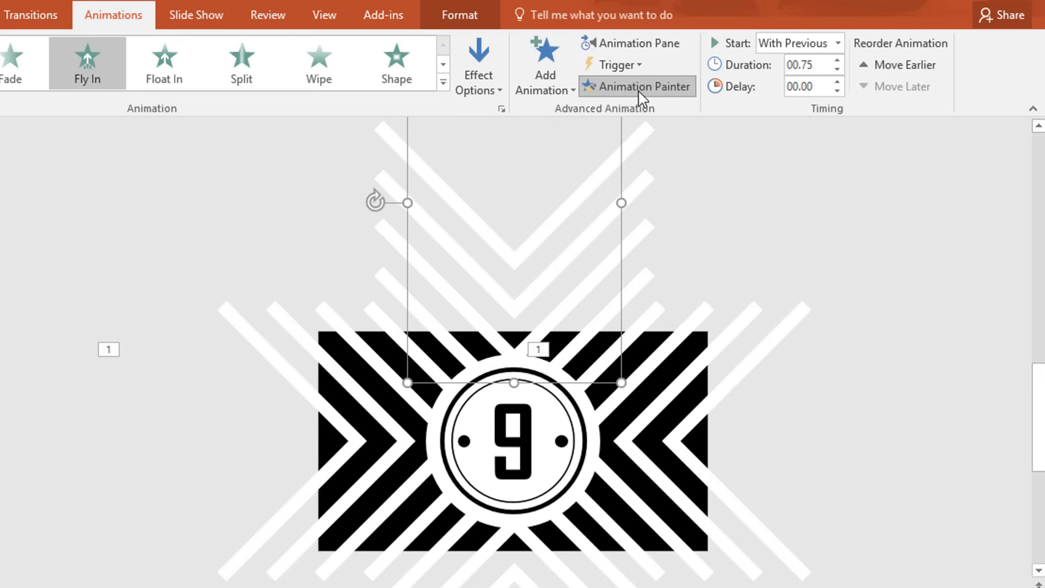
click(543, 549)
scroll(543, 549, down, 2)
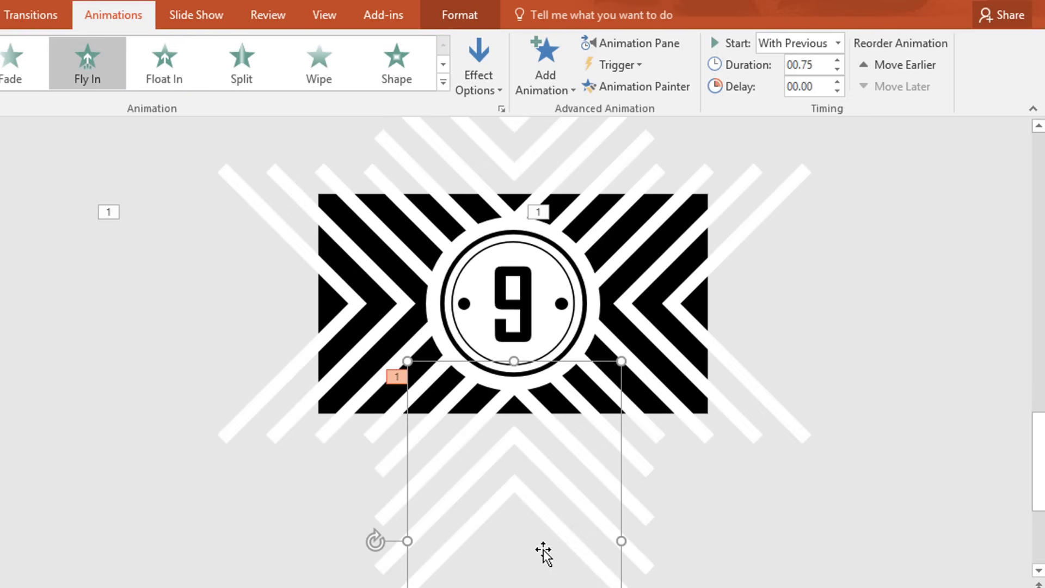
click(467, 81)
click(526, 158)
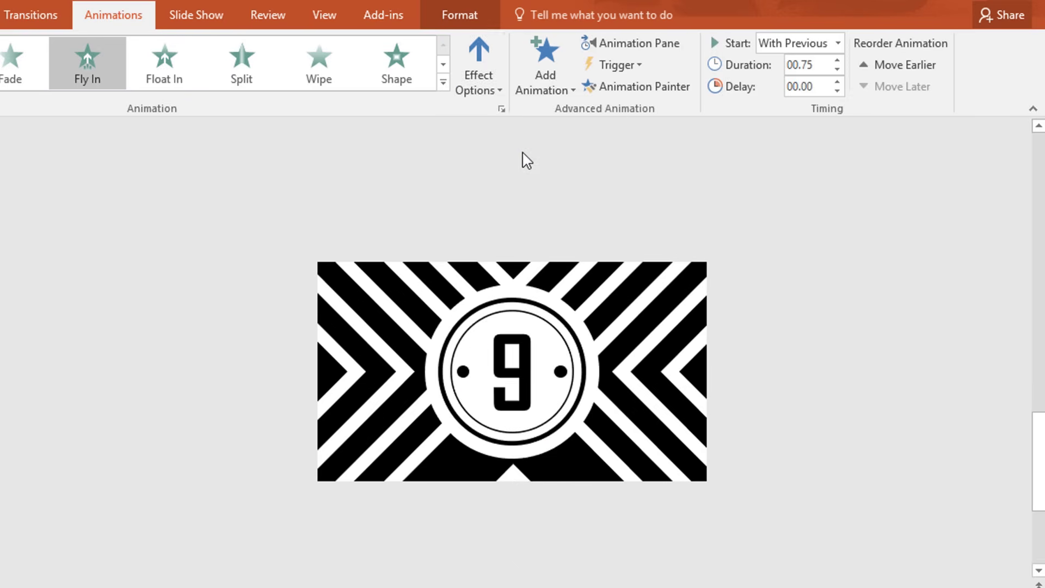
- Preview the slide as a full-screen slide show, then return to editing
click(835, 294)
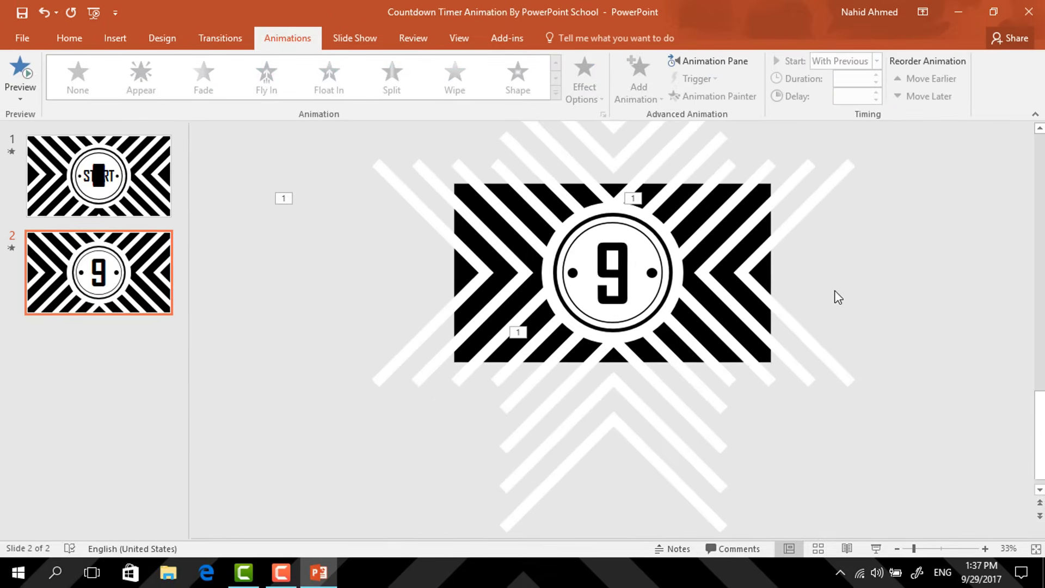
scroll(875, 327, up, 3)
click(877, 546)
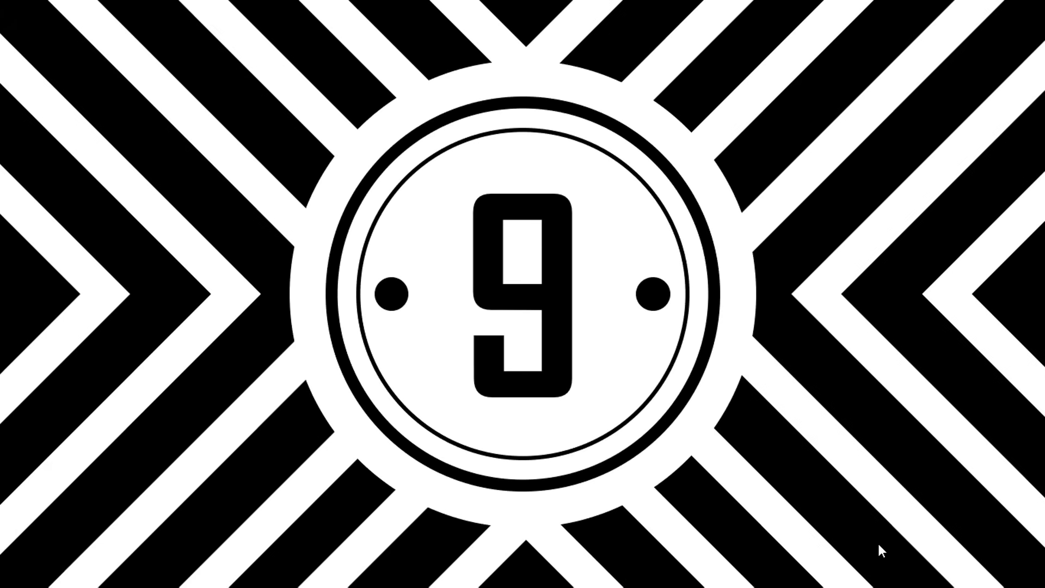
key(Escape)
scroll(787, 336, down, 4)
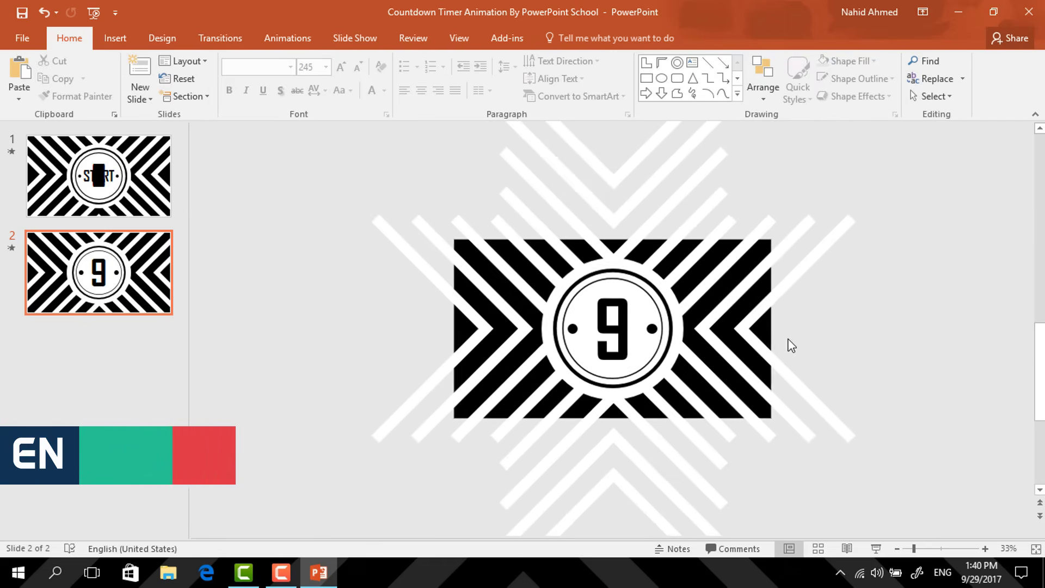
- Duplicate the 9 text box just right of the slide and change its digit to 8
mouse_move(660, 303)
mouse_down()
mouse_move(665, 318)
mouse_move(825, 331)
mouse_up()
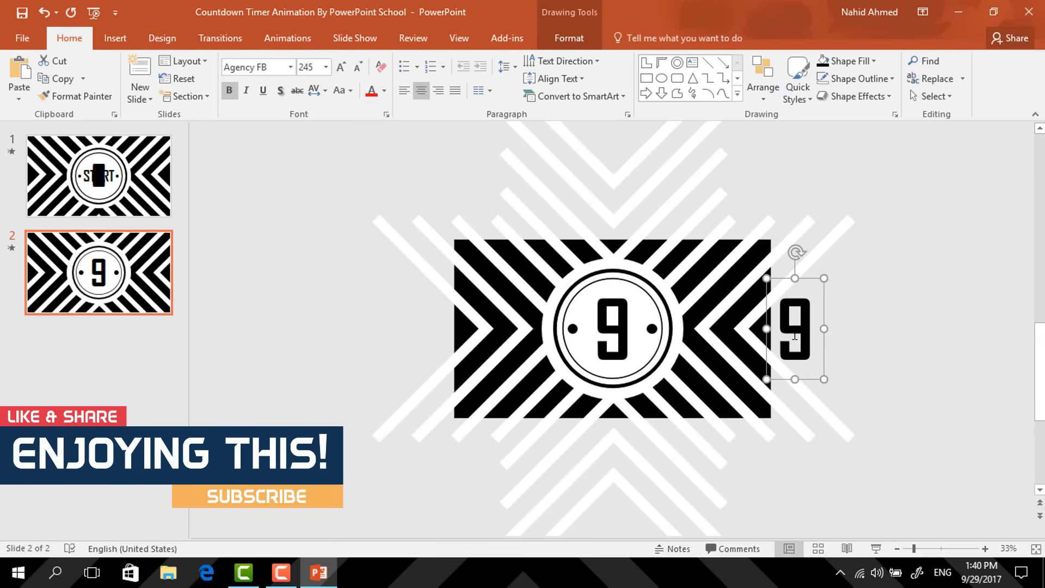
double_click(795, 336)
text(8)
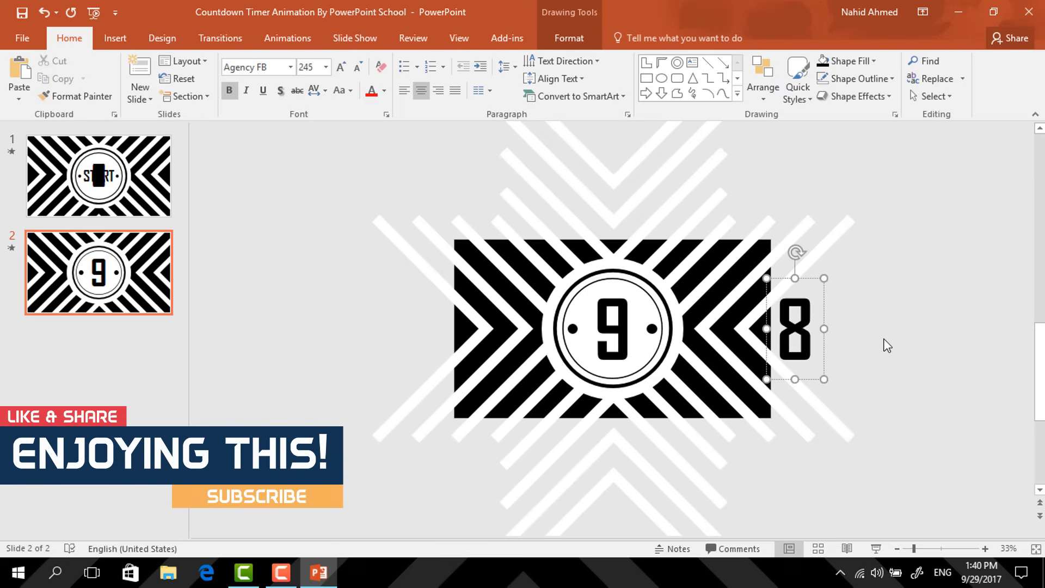
click(888, 346)
click(612, 326)
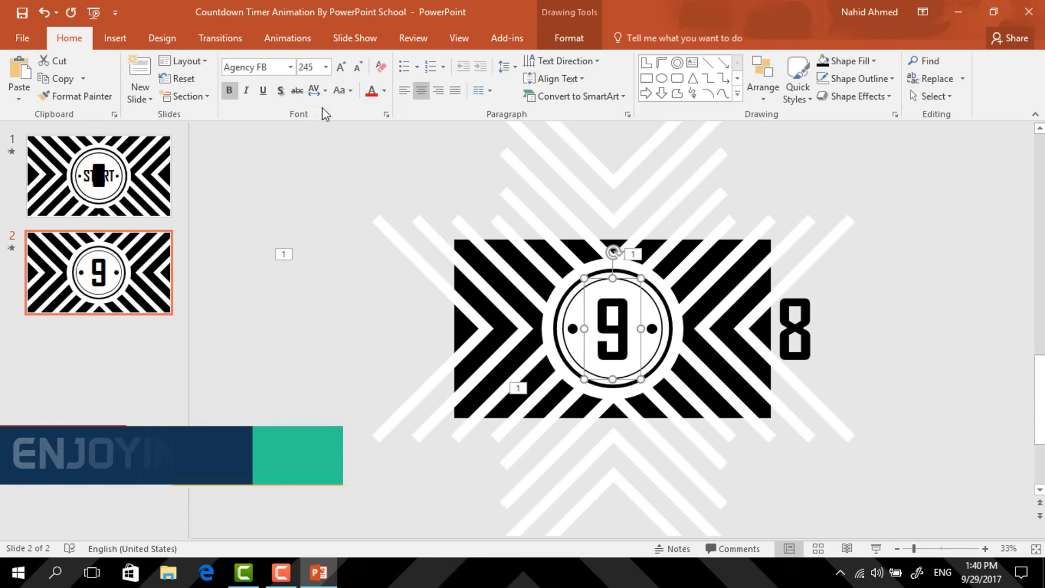
click(299, 37)
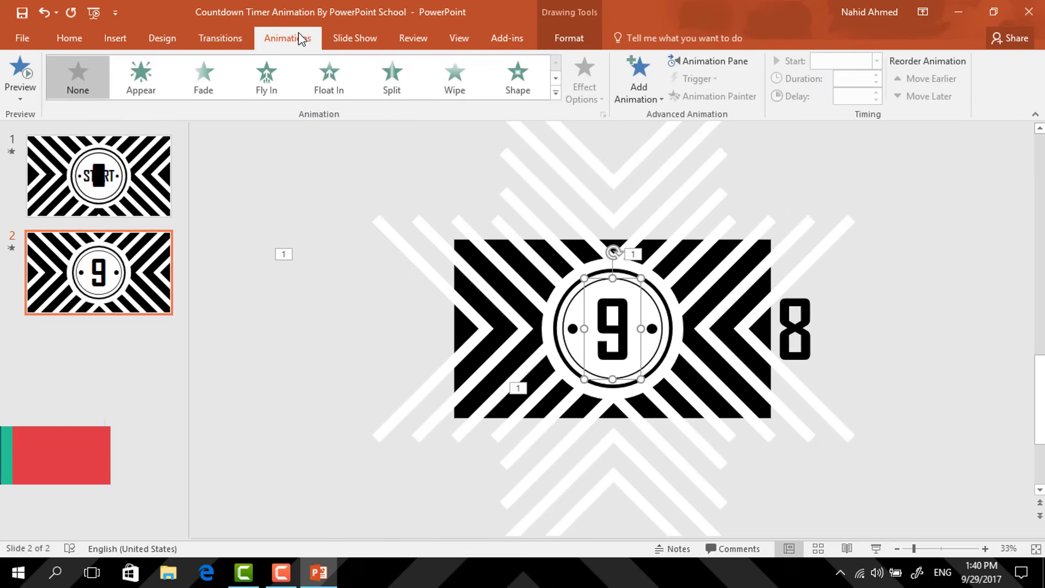
- Give the central 9 a Disappear exit effect starting With Previous
click(743, 61)
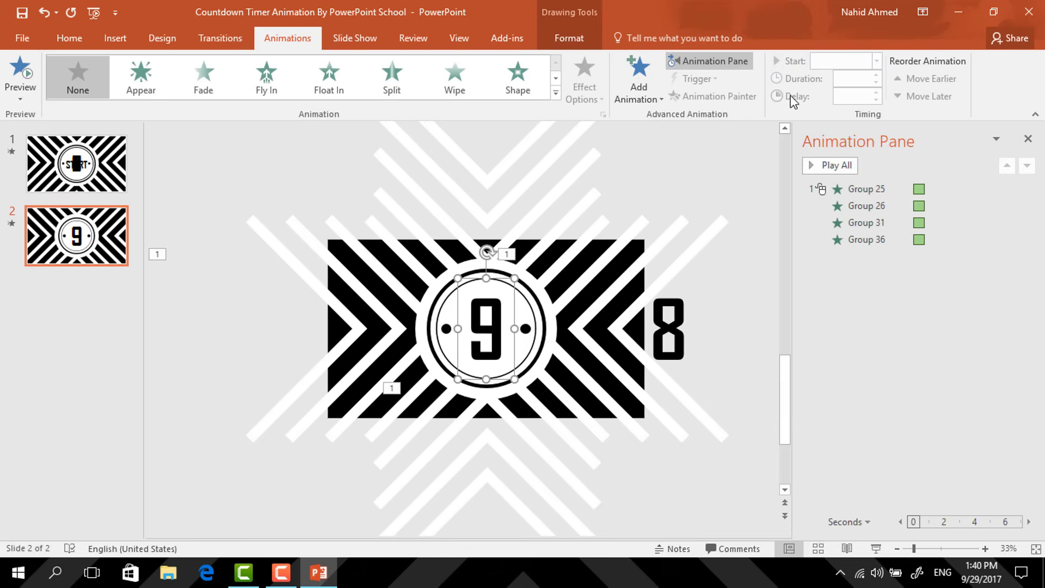
click(640, 91)
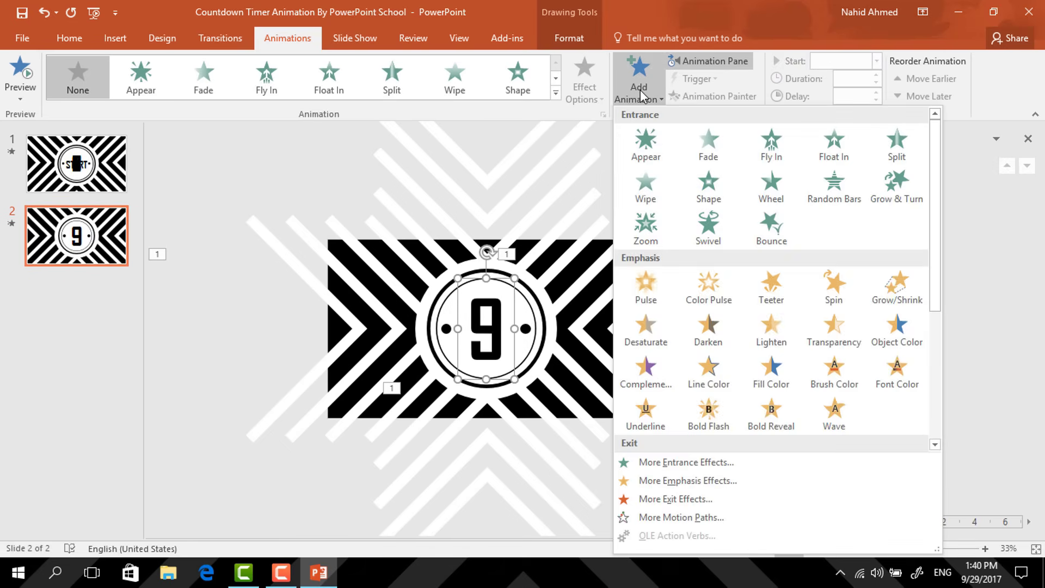
scroll(693, 308, down, 3)
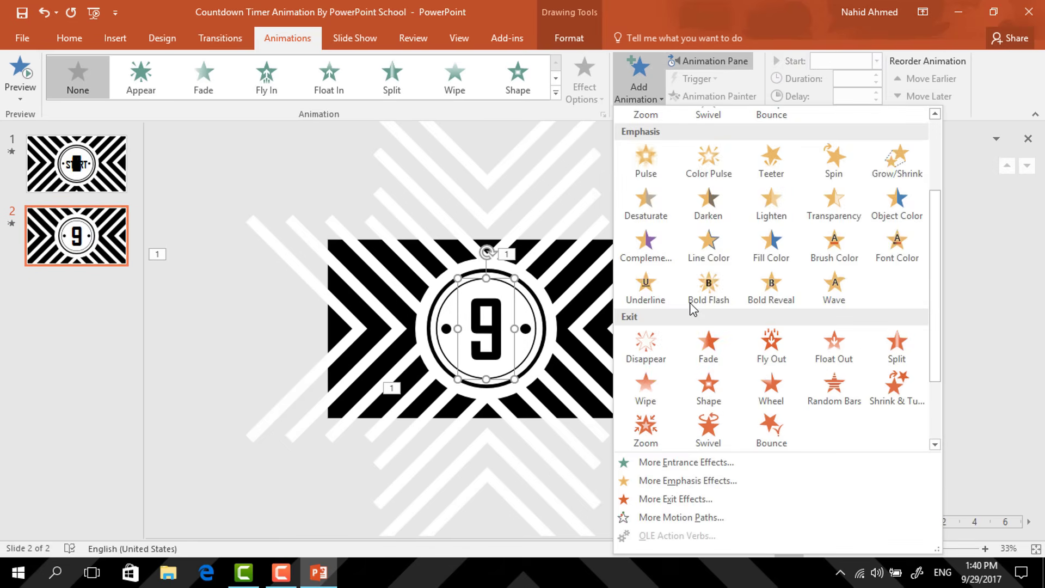
click(657, 359)
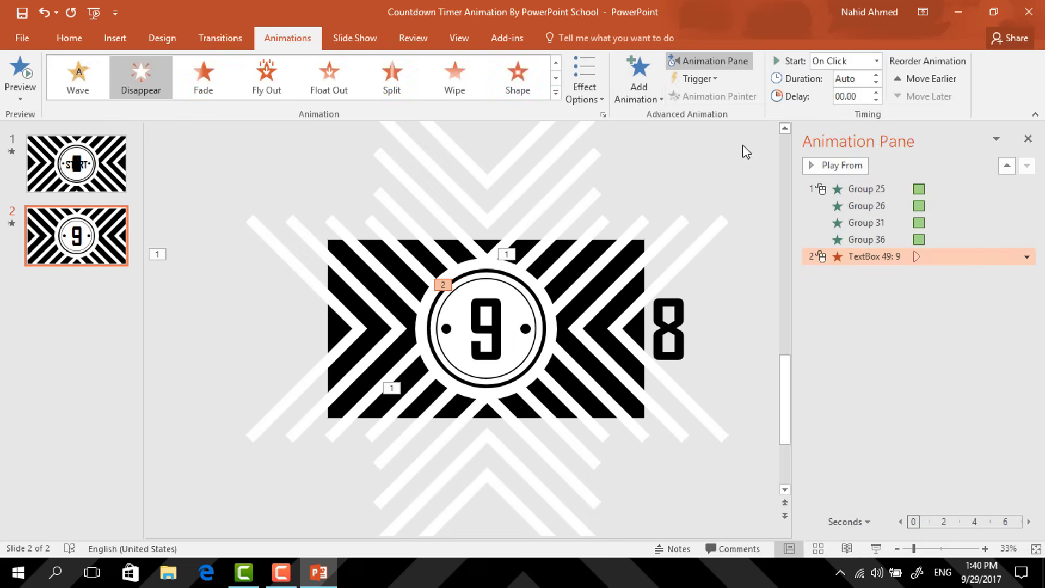
click(876, 61)
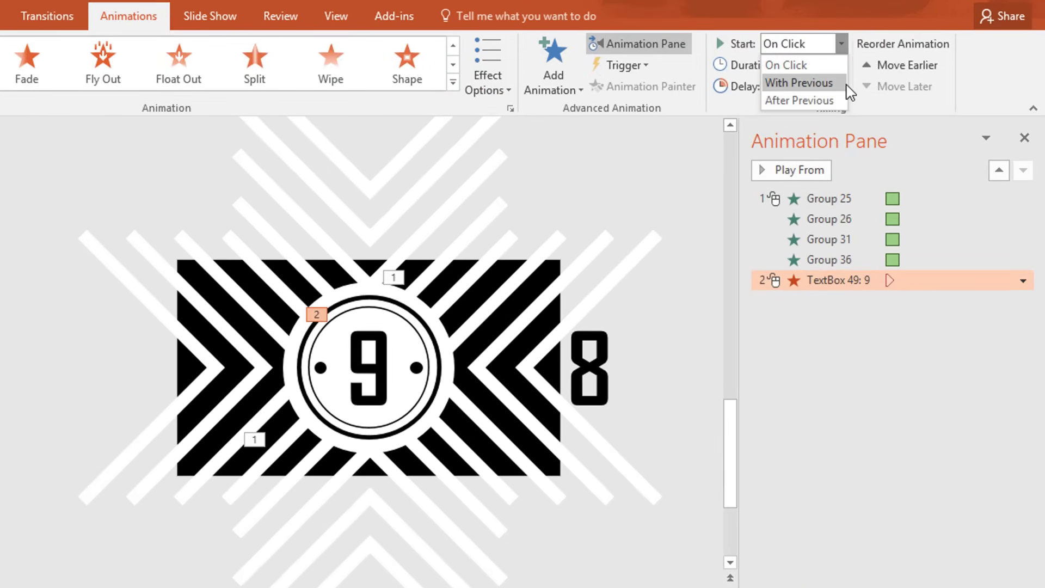
click(841, 83)
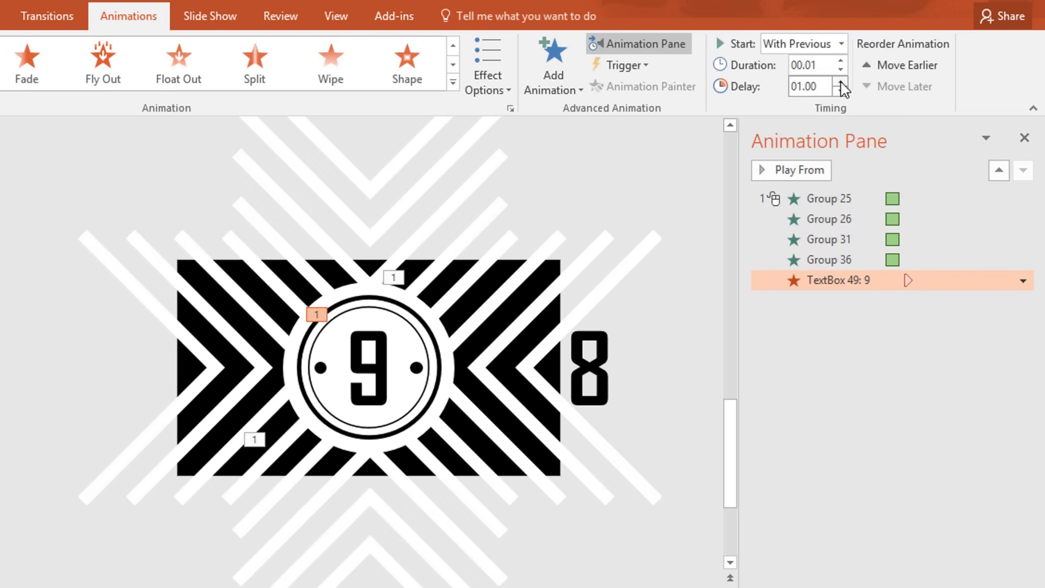
click(621, 341)
- Add an Appear entrance to the 8, starting With Previous with 00.01 duration
click(566, 76)
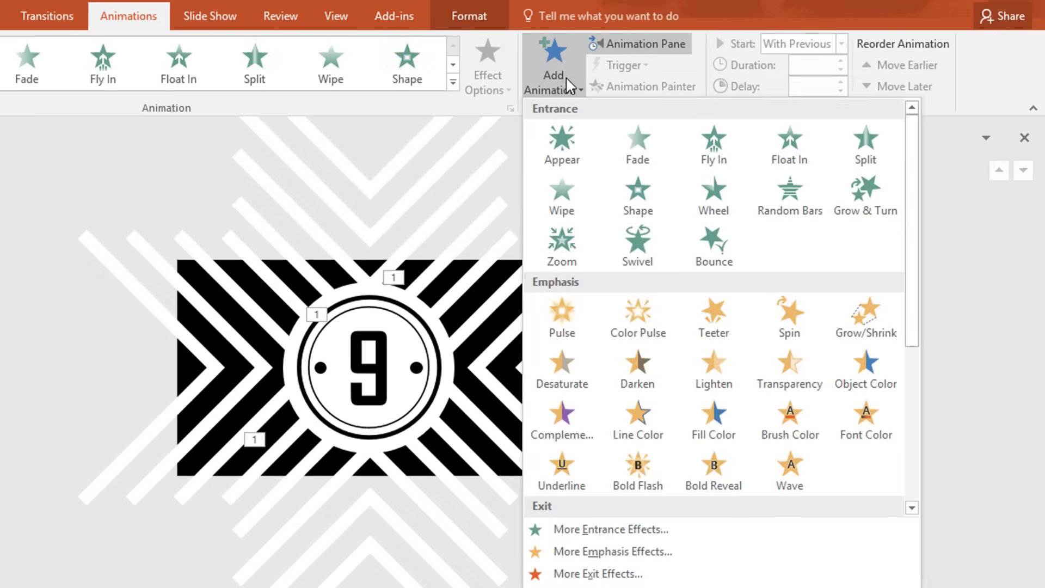
click(577, 143)
click(841, 44)
click(834, 78)
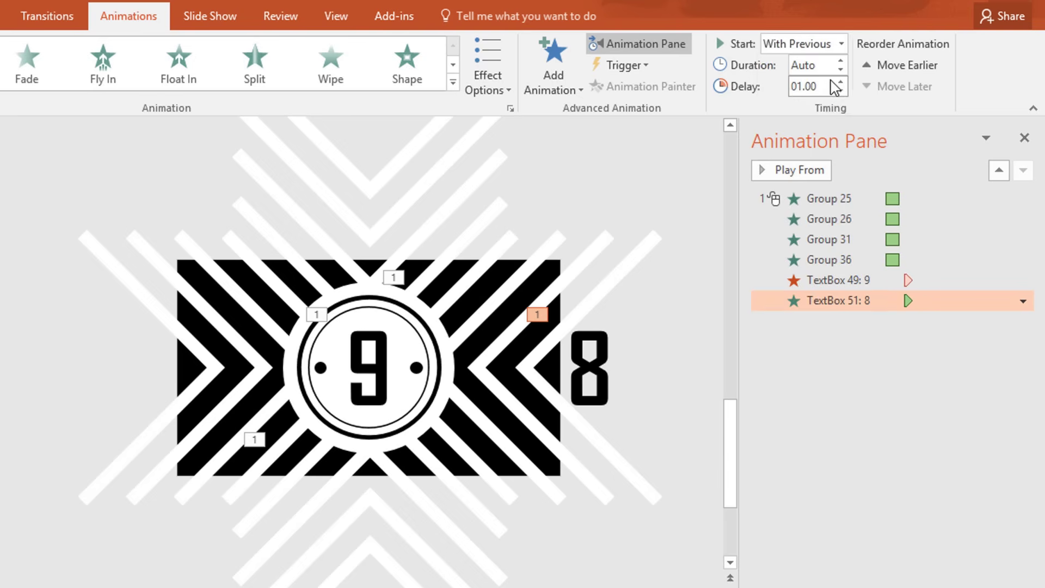
click(842, 61)
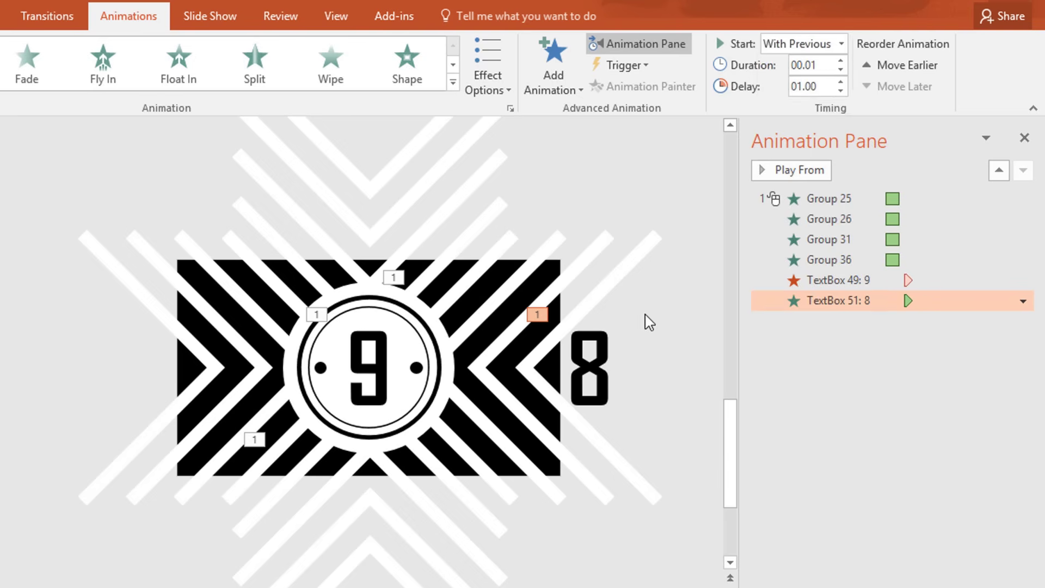
- Add a Disappear exit to the 8, also starting With Previous
click(580, 89)
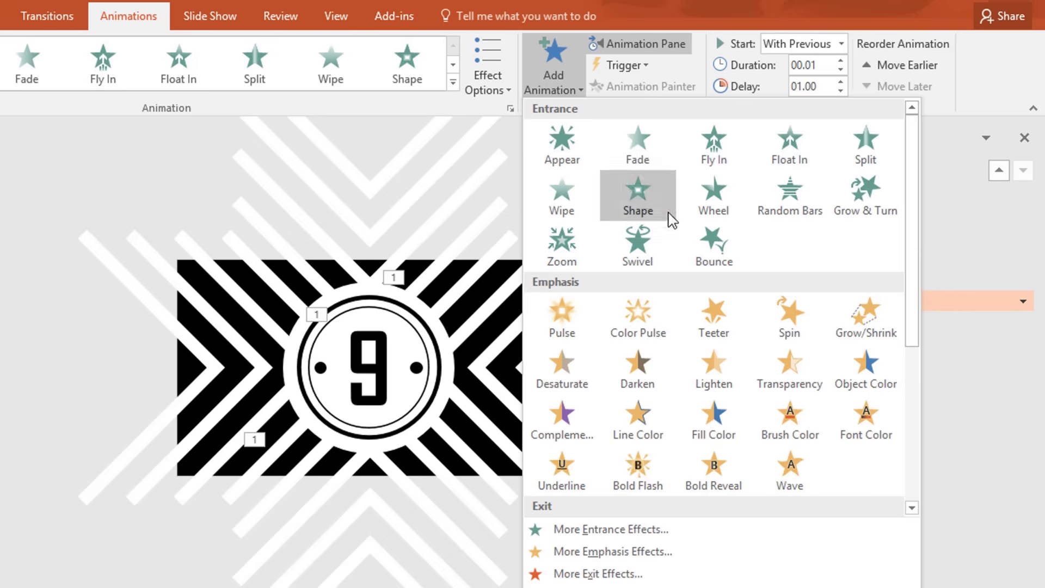
scroll(789, 376, down, 3)
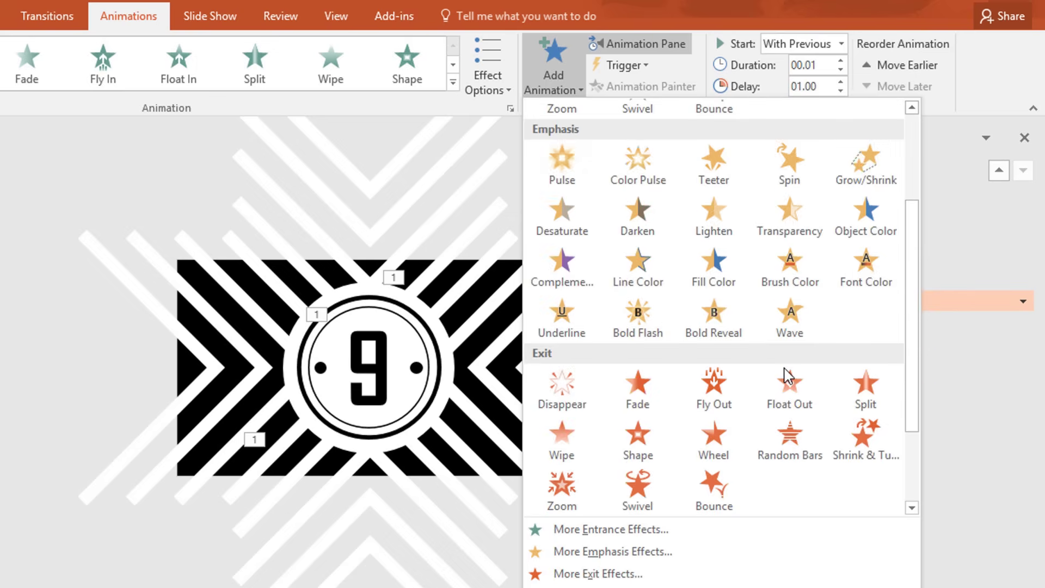
click(563, 390)
click(841, 44)
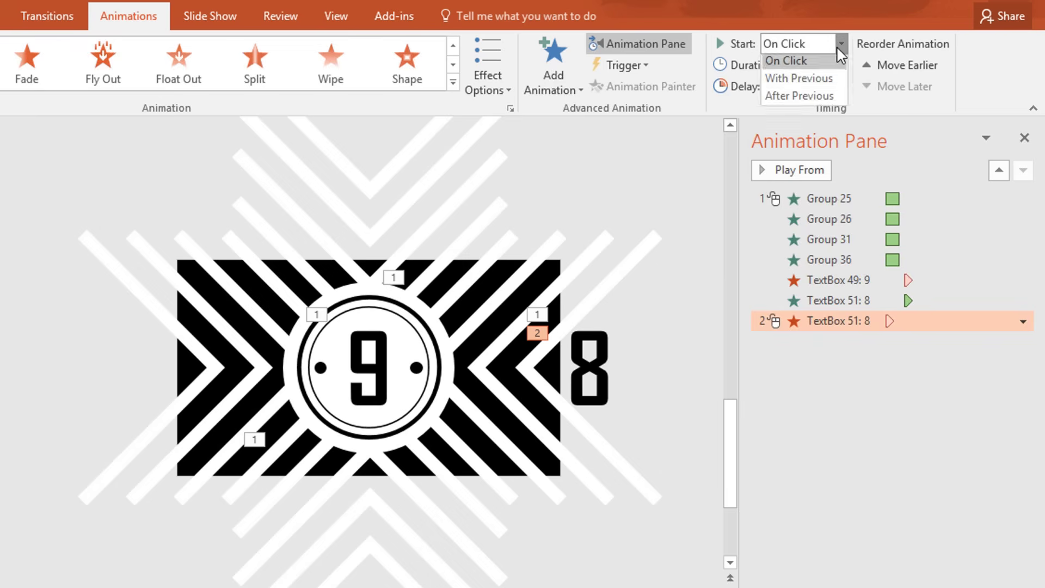
click(838, 83)
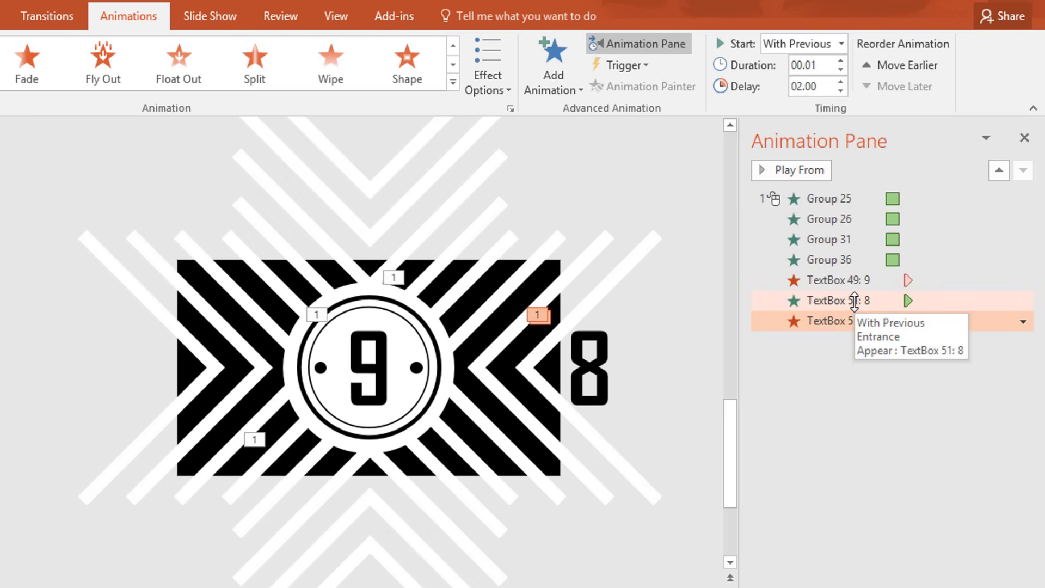
- In the 8's Appear effect options, set the sound to Click and apply it
click(855, 301)
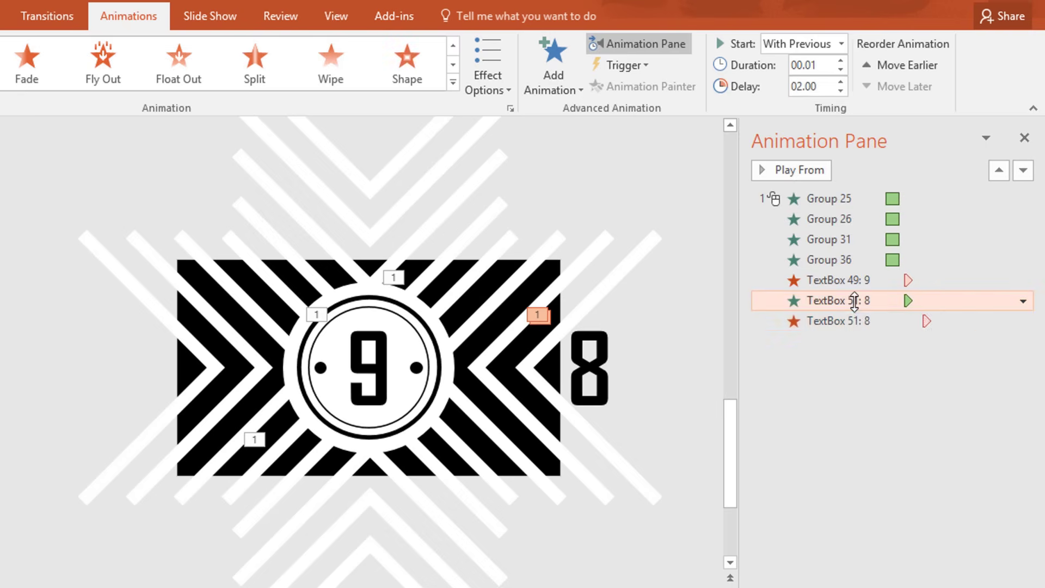
click(1023, 302)
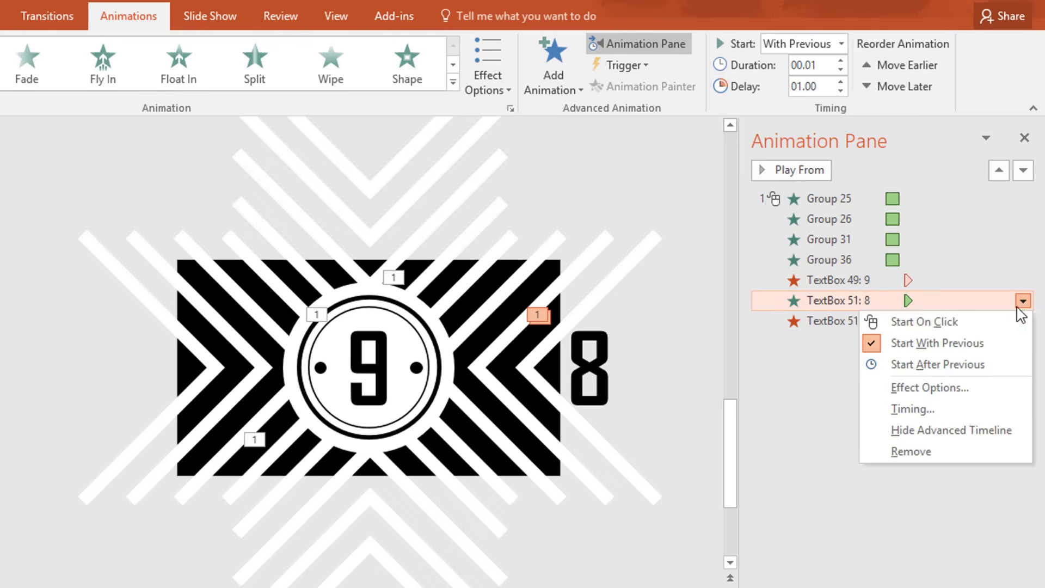
click(940, 388)
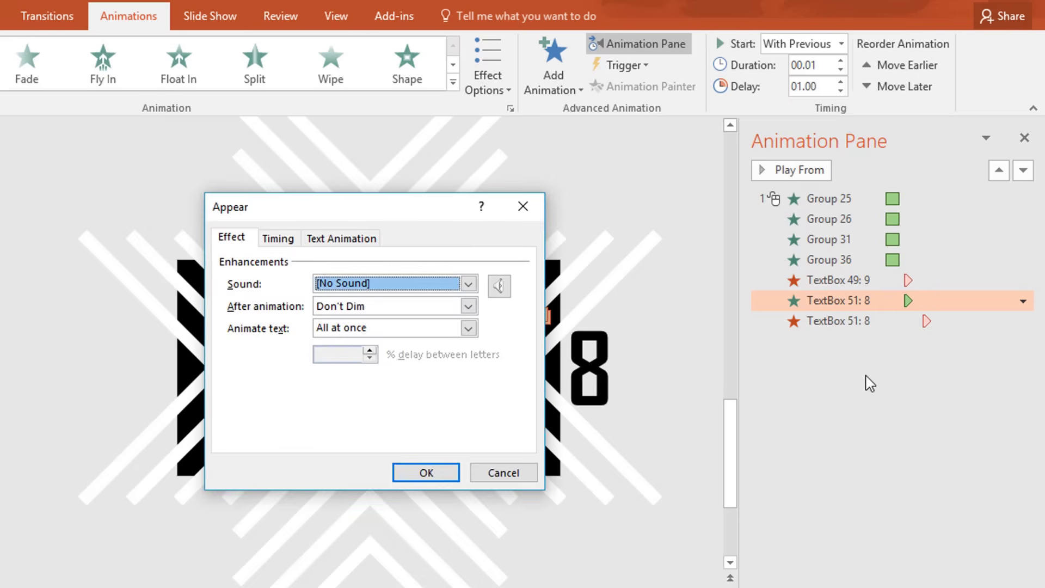
click(468, 283)
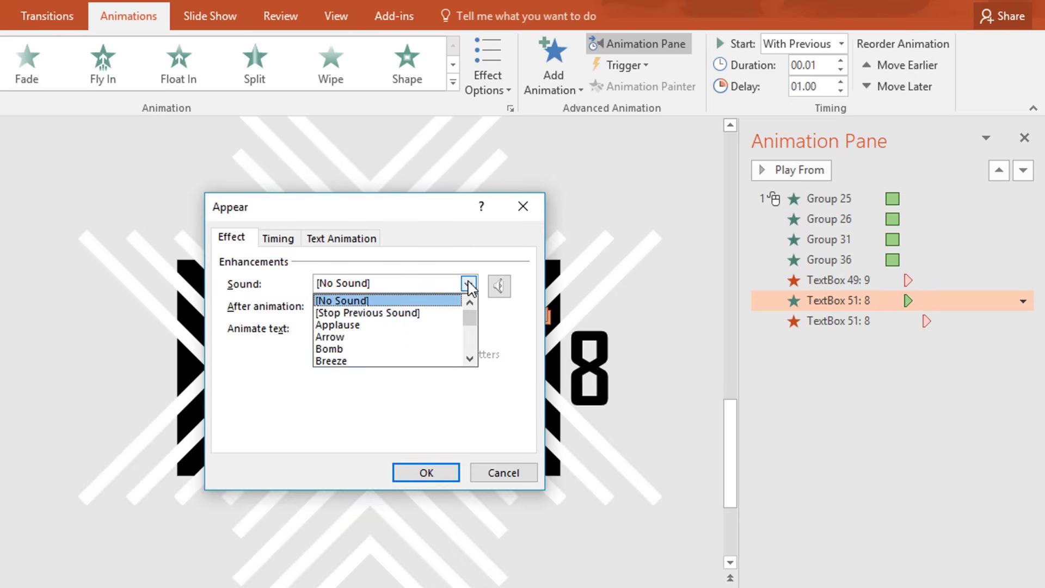
scroll(429, 337, down, 2)
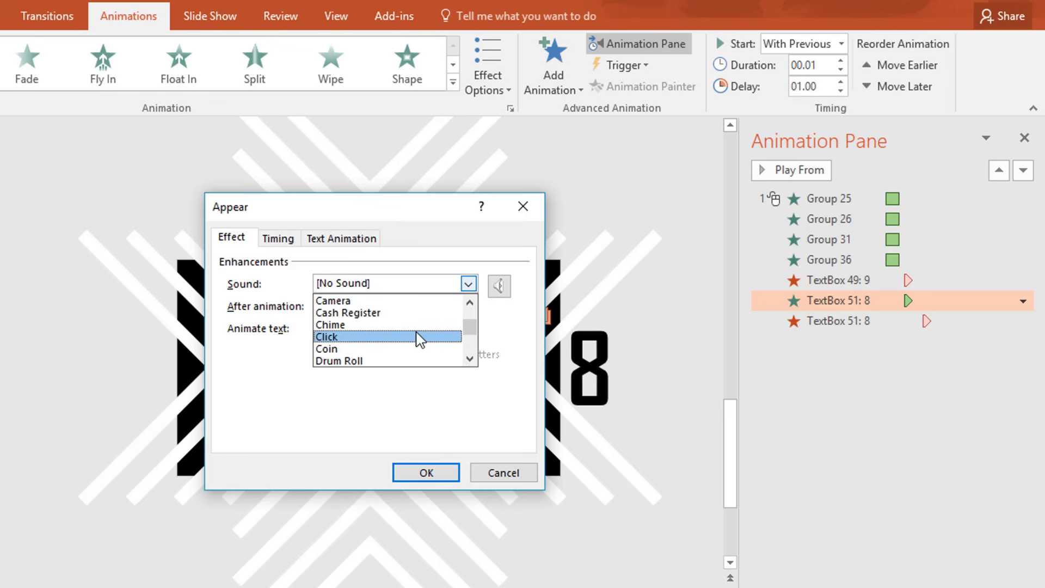
click(417, 337)
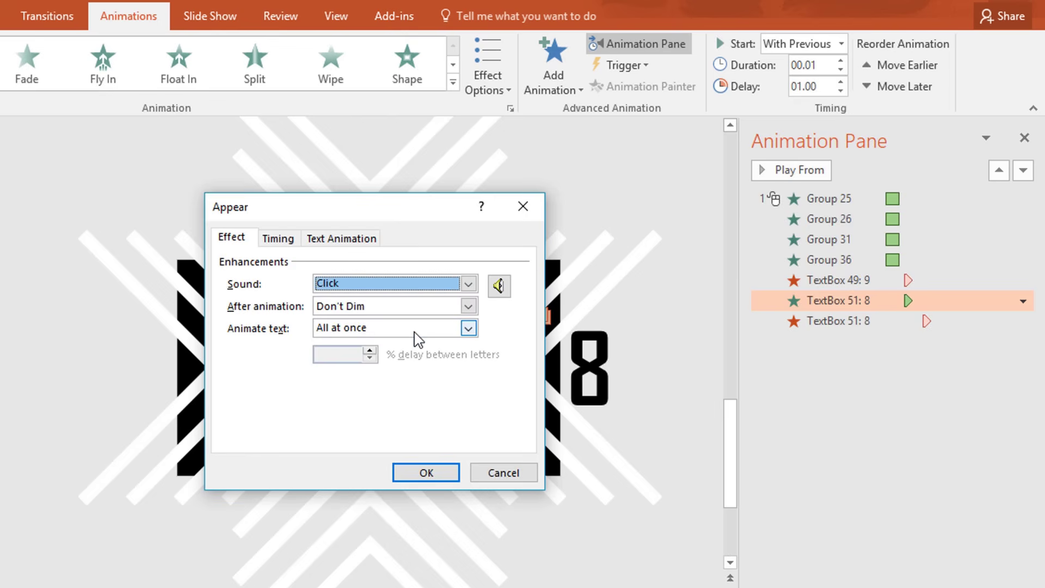
click(435, 471)
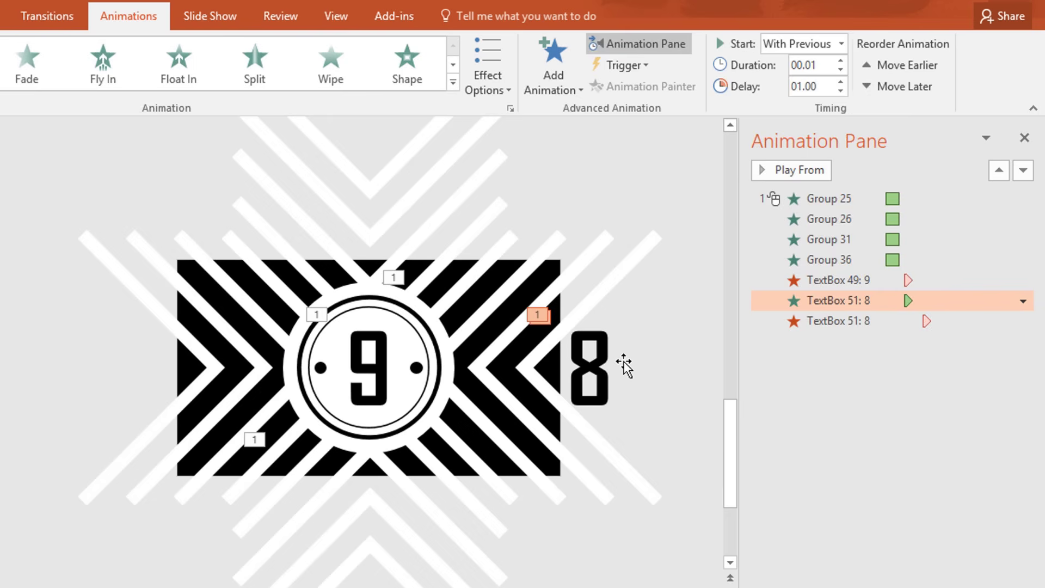
click(624, 366)
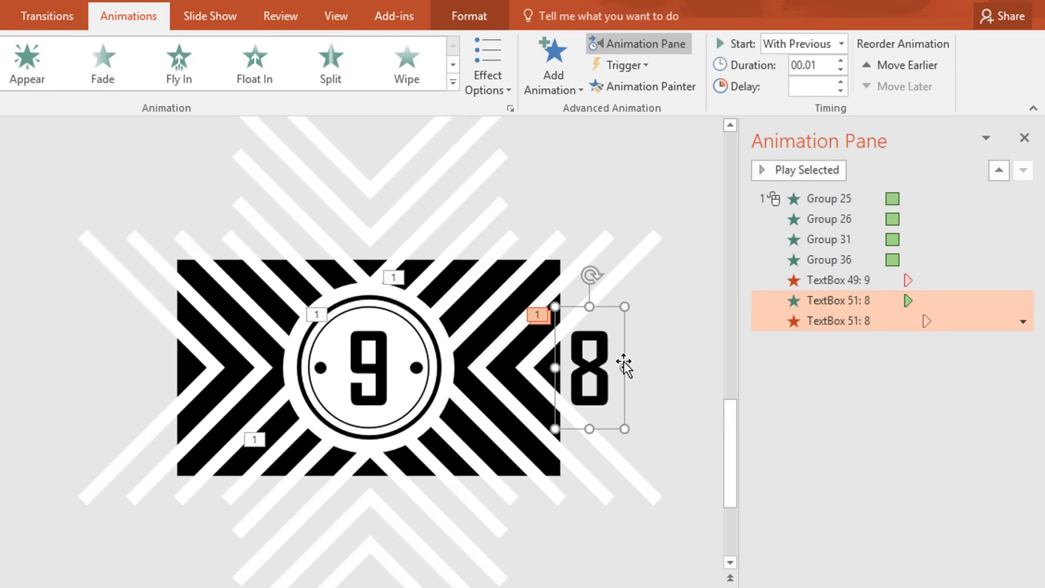
- Align the 8 to the slide's horizontal centre and drag a copy of it beside the stripes
click(475, 15)
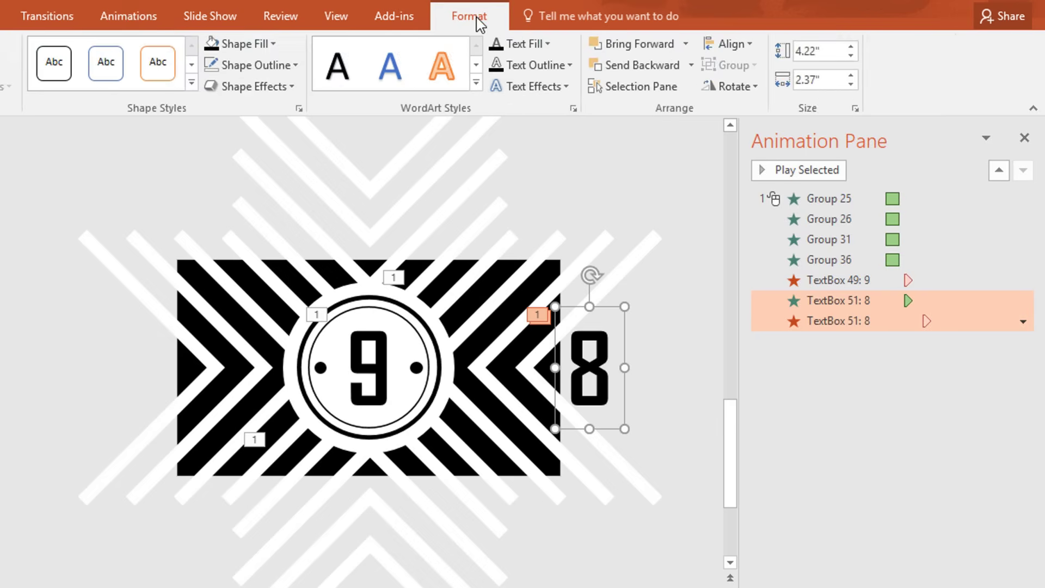
click(746, 46)
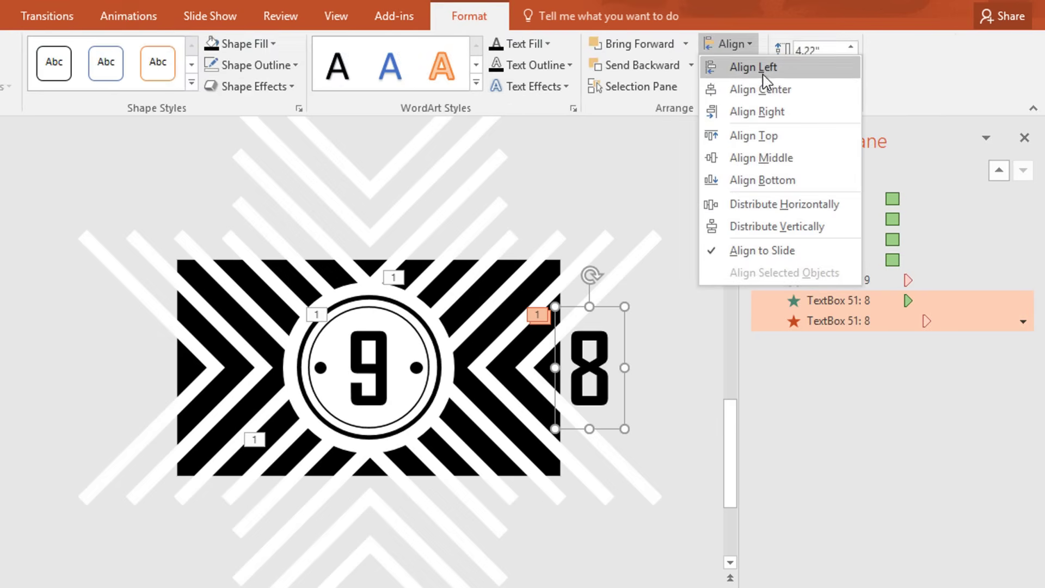
click(762, 90)
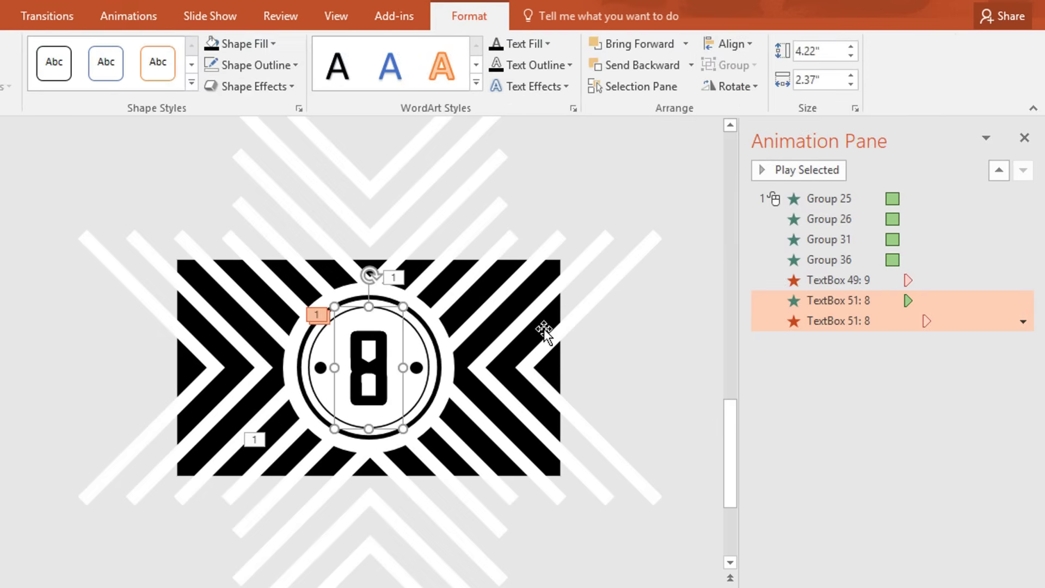
drag(420, 344, 597, 391)
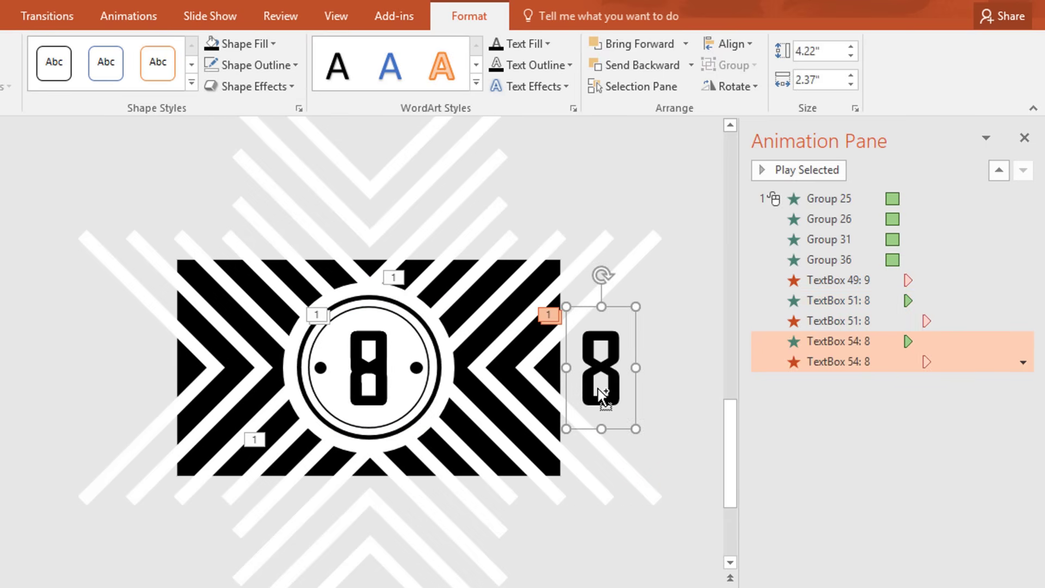
- Change the copied text box's digit from 8 to 7
click(787, 341)
double_click(619, 383)
text(7)
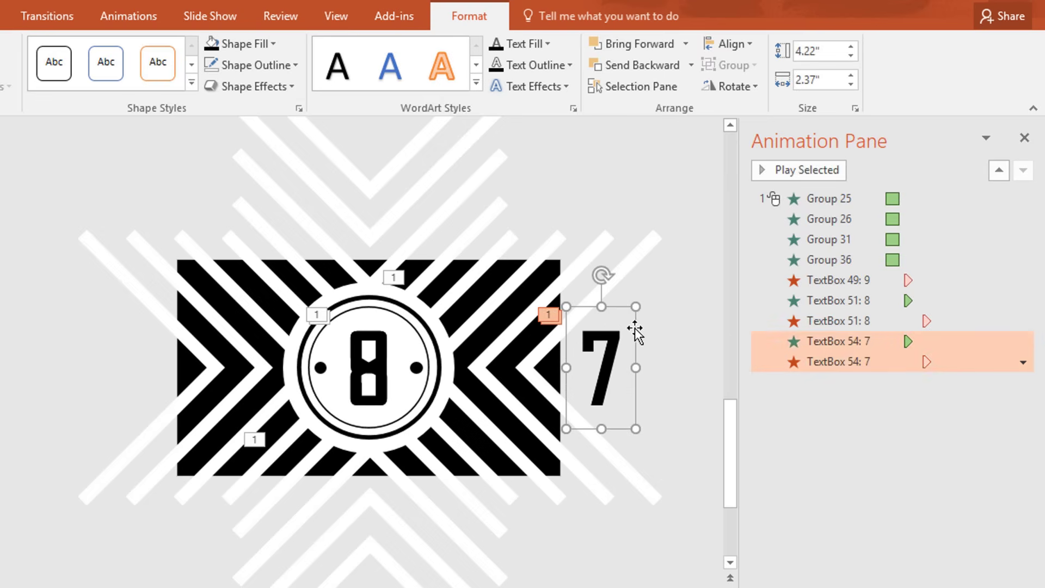
- Set the 7's entrance delay to 02.00 and its exit delay to 03.00
click(841, 345)
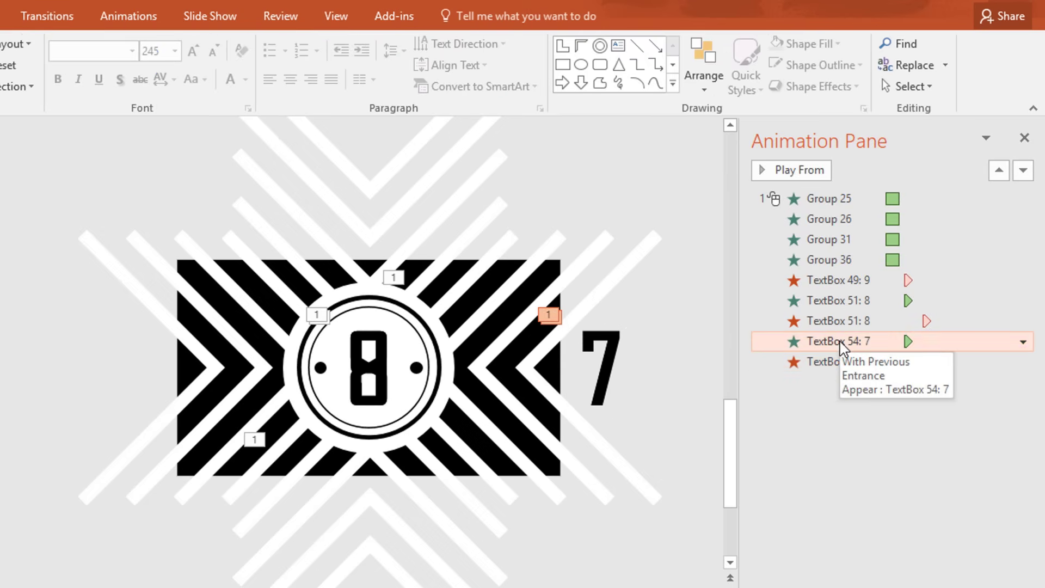
click(154, 30)
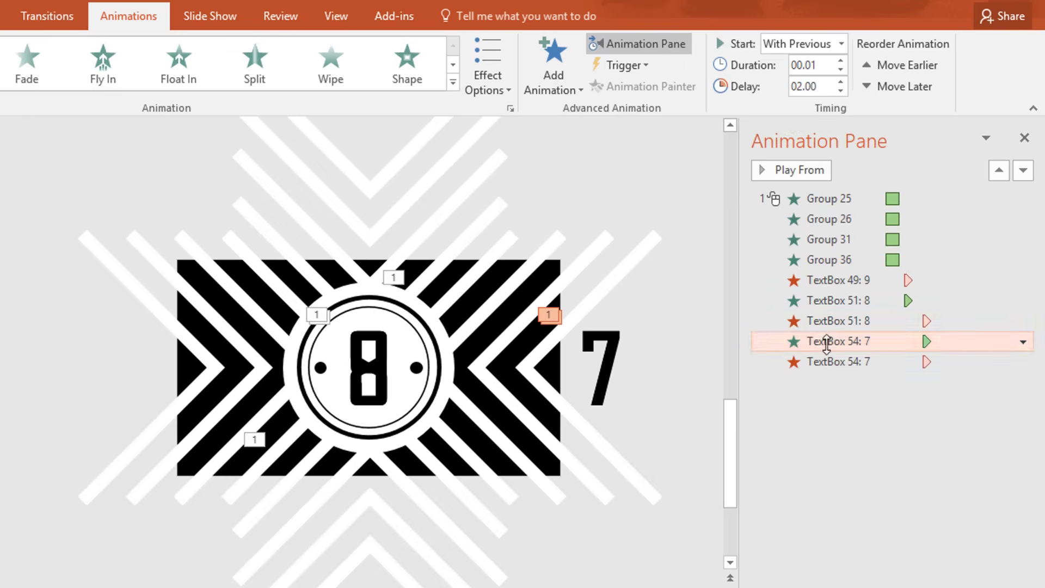
click(828, 364)
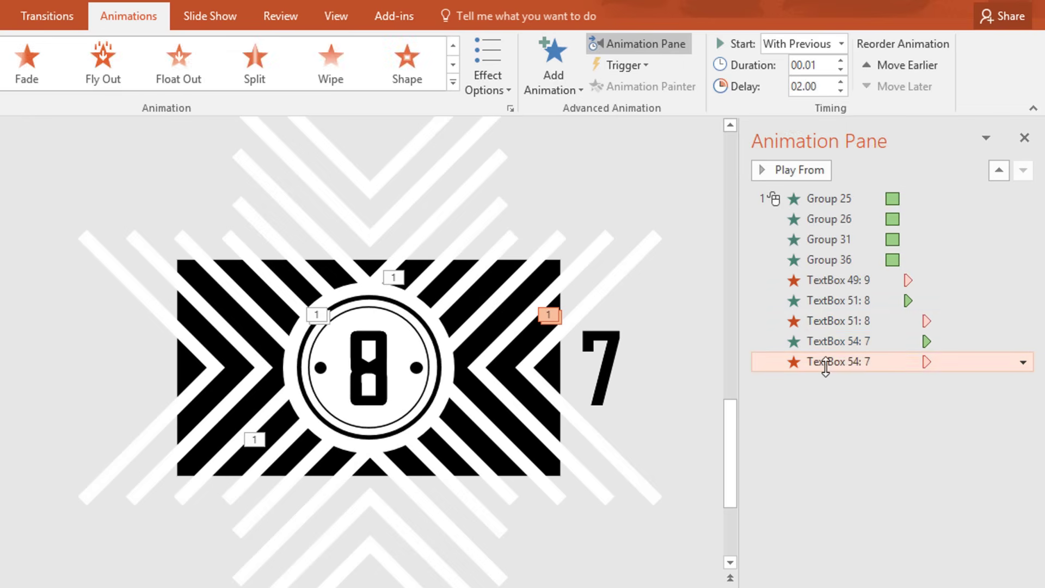
click(841, 81)
click(841, 82)
click(841, 82)
click(841, 82)
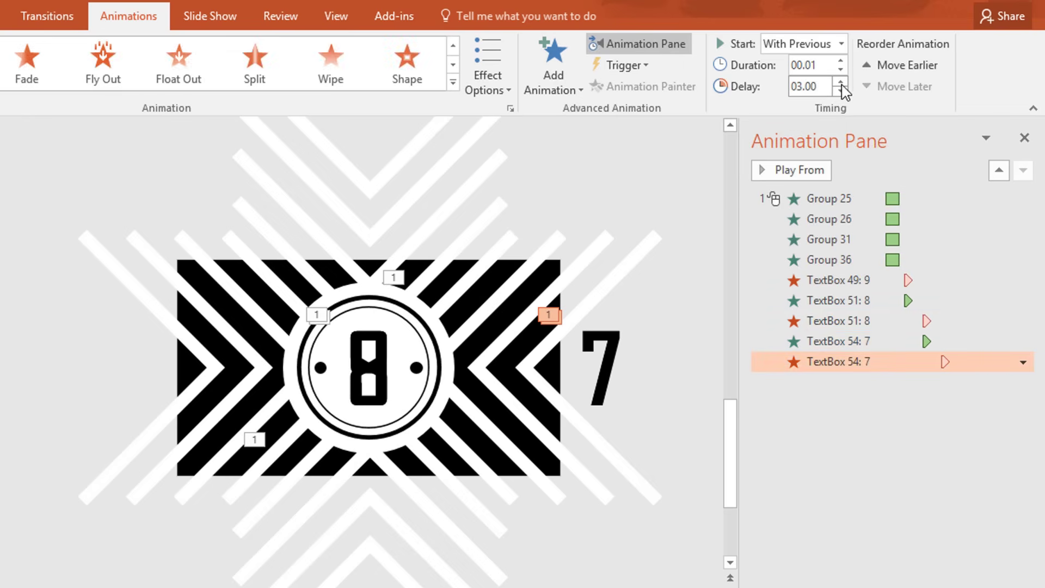
click(602, 367)
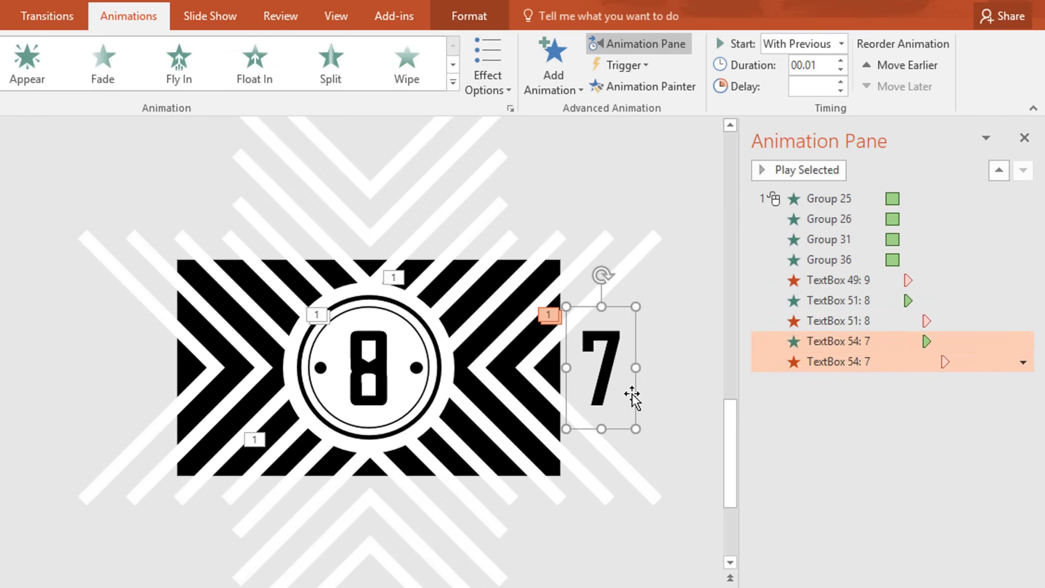
click(478, 25)
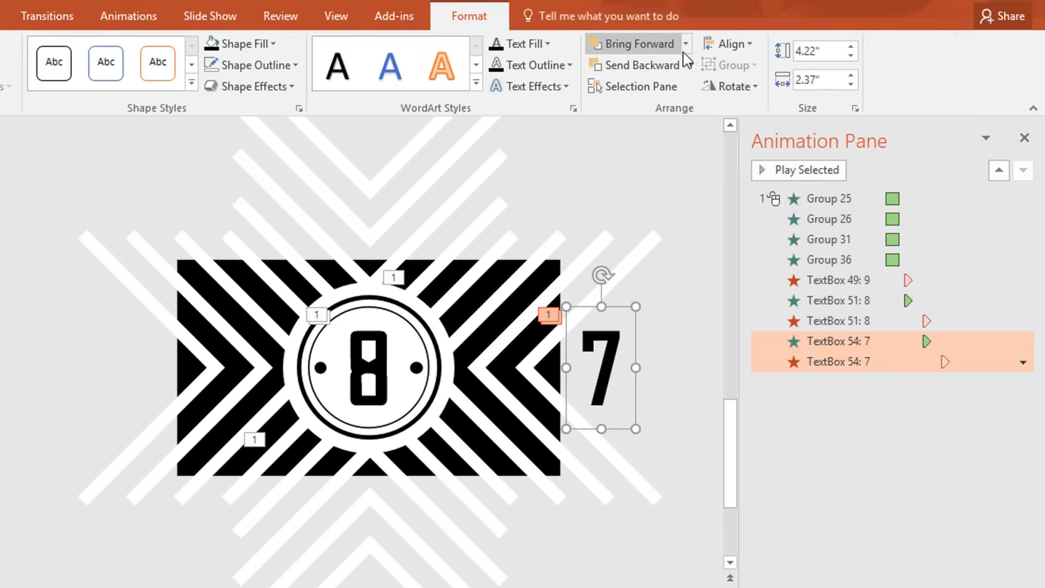